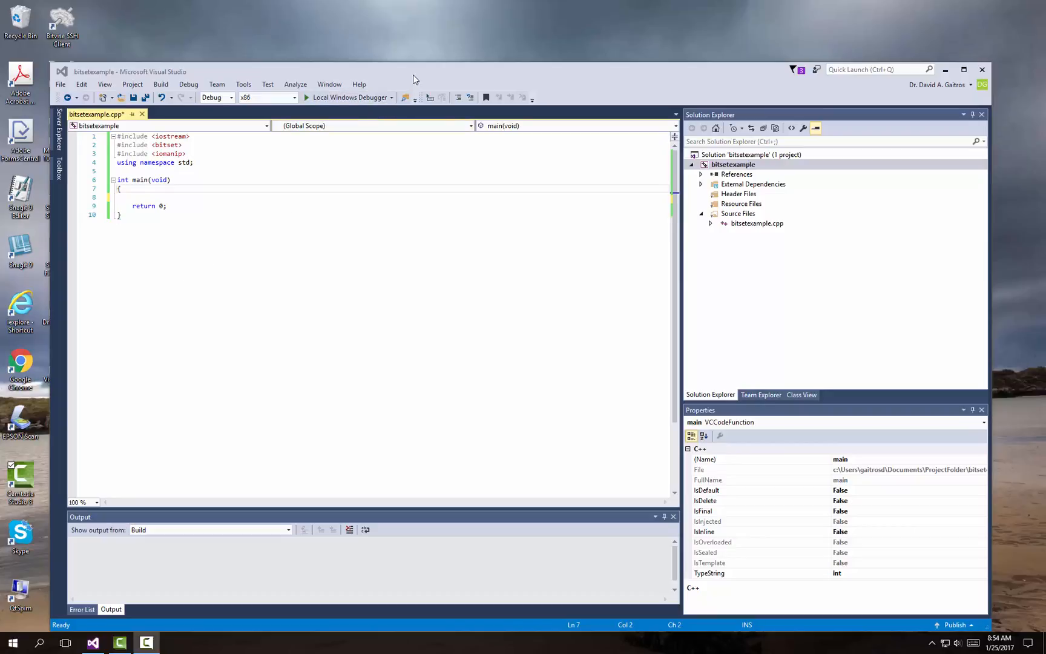
Reposition the Visual Studio window and start a new indented line inside main.
mouse_move(413, 75)
mouse_down()
mouse_move(398, 56)
mouse_move(420, 42)
mouse_up()
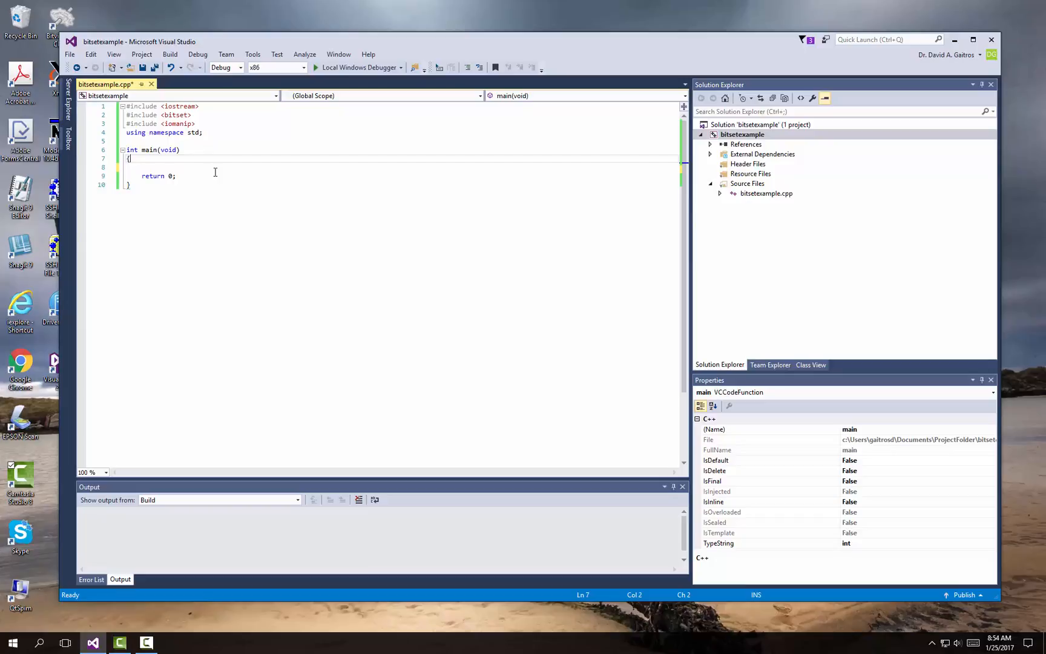
key(Return)
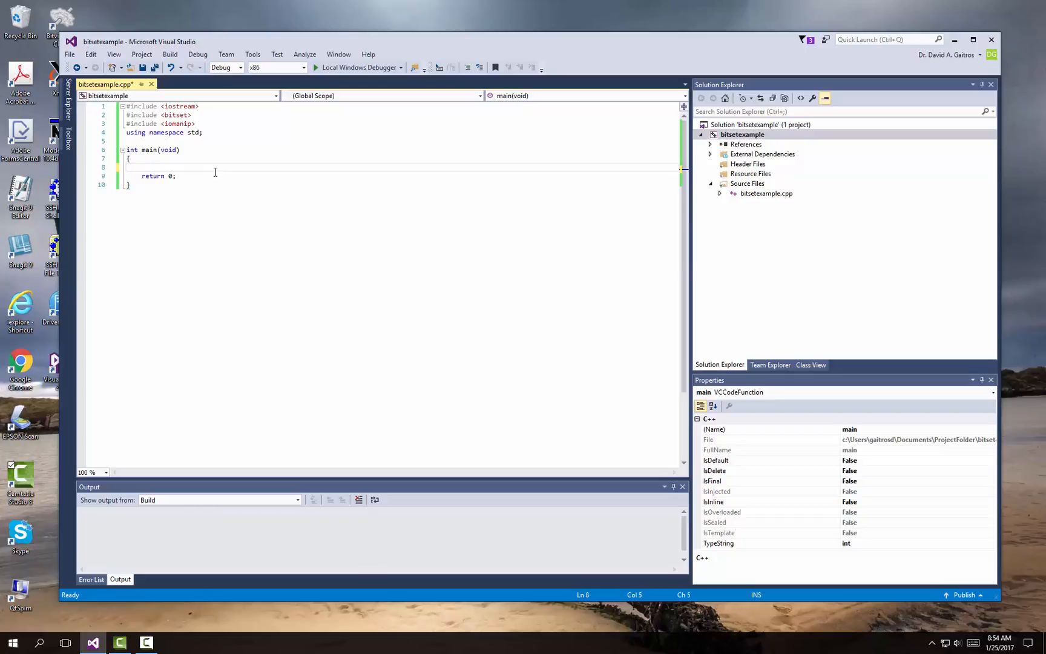
text(cout <<)
text( bi)
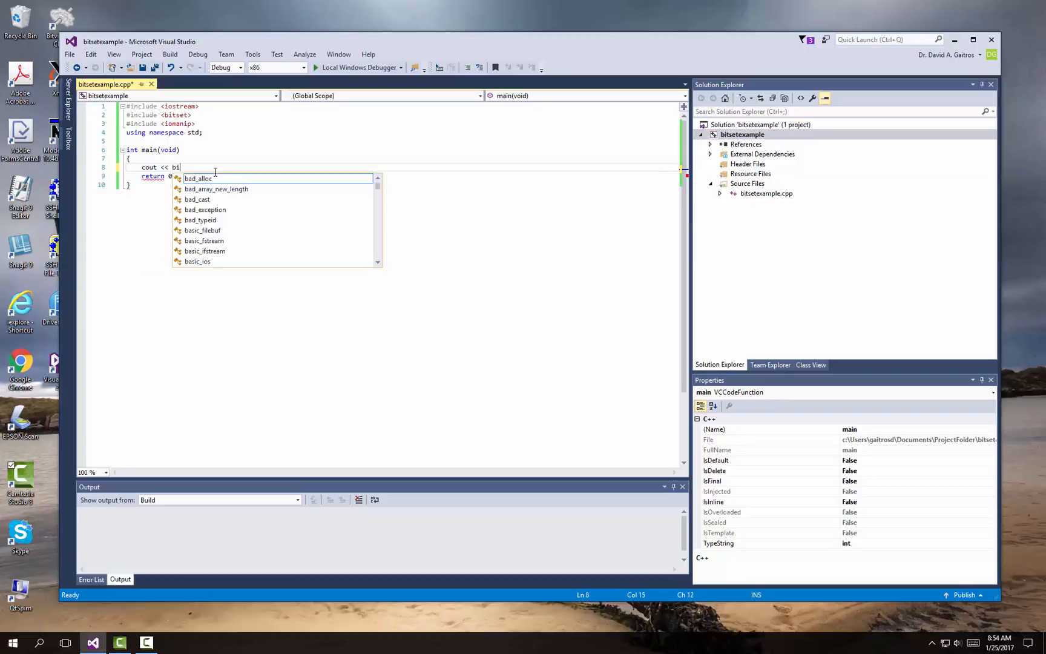
text(tset)
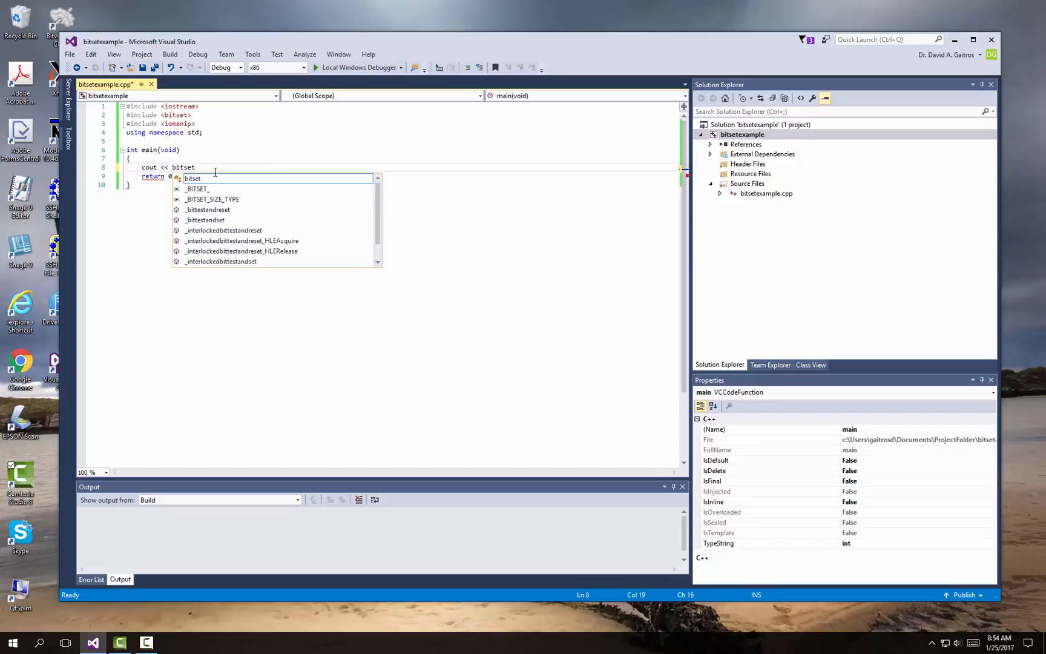
text(<8><)
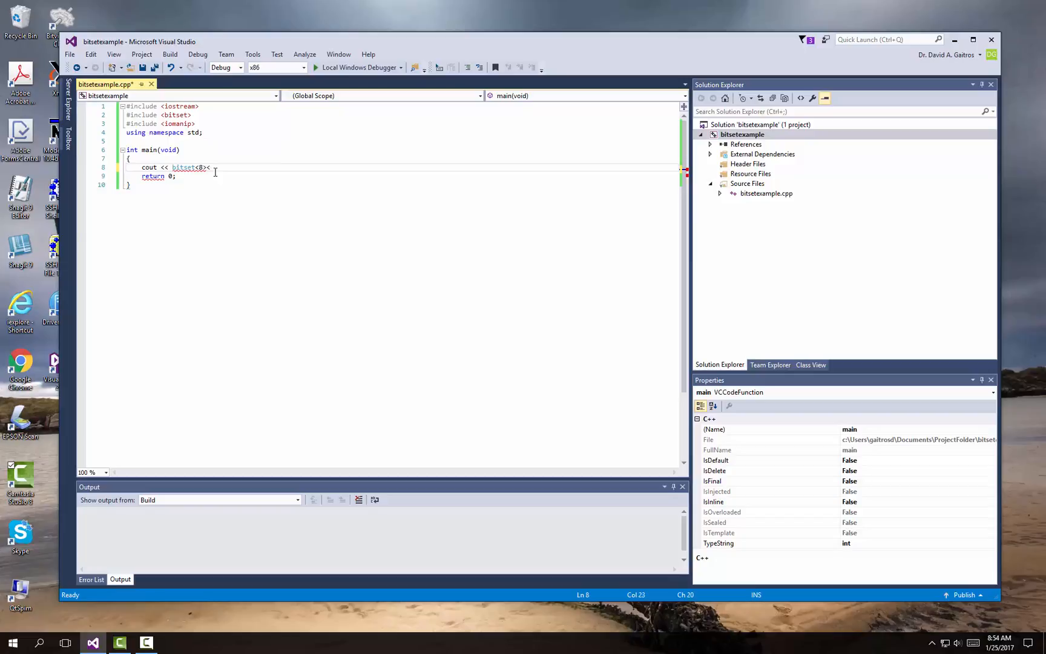
Write cout << bitset<8>(10) << endl; removing the stray angle bracket.
key(BackSpace)
text((10)
text() )
text(<< en)
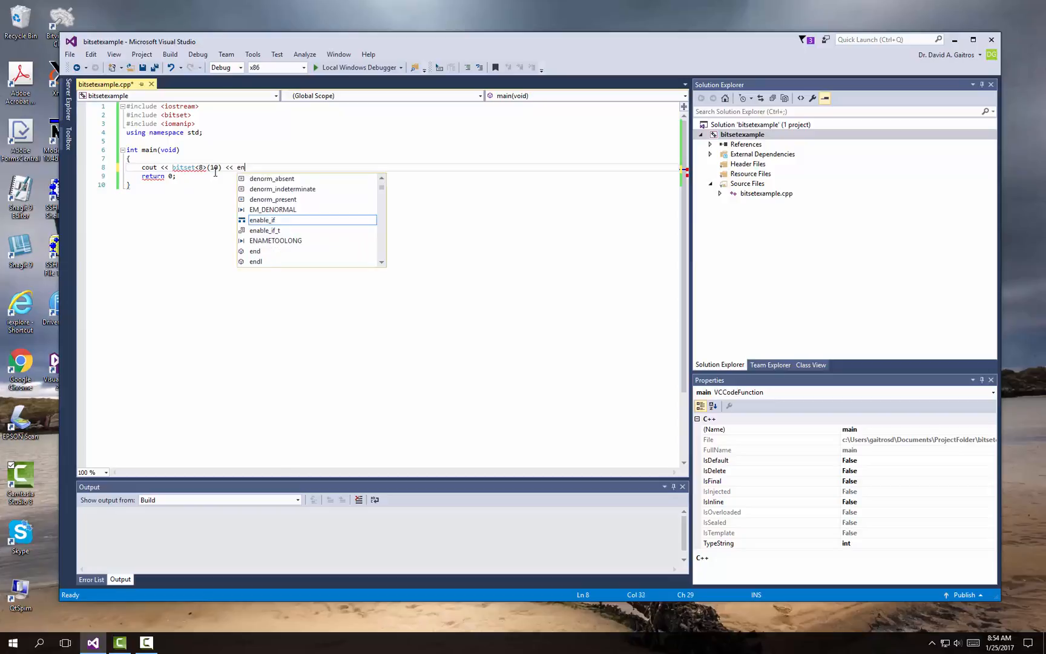
text(dl;)
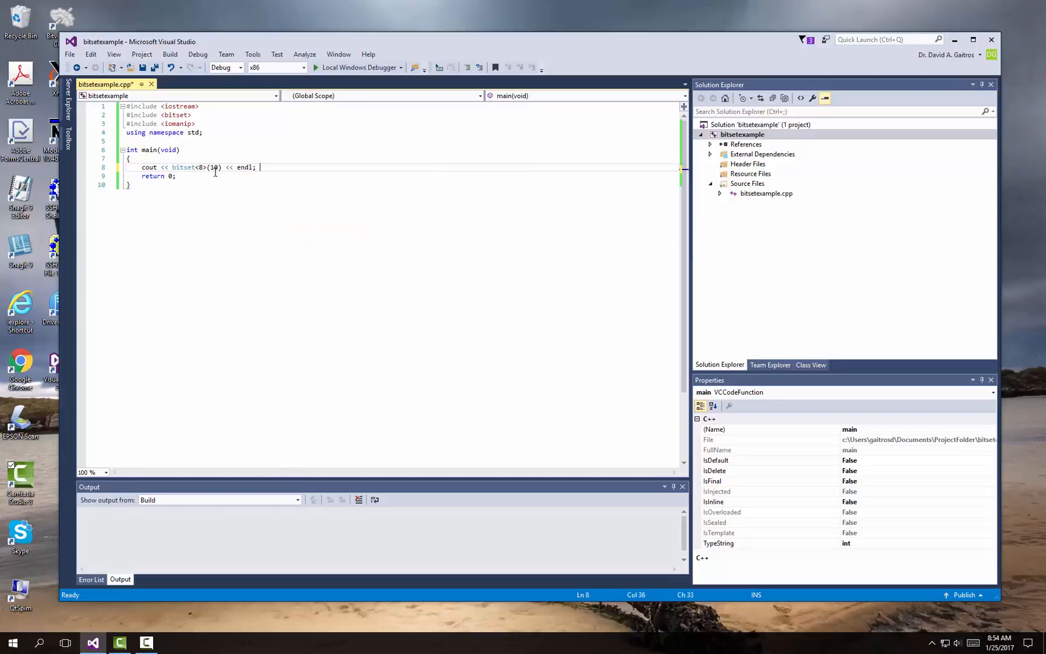
Build the solution and run without debugging, showing 00001010 beside the code.
click(171, 54)
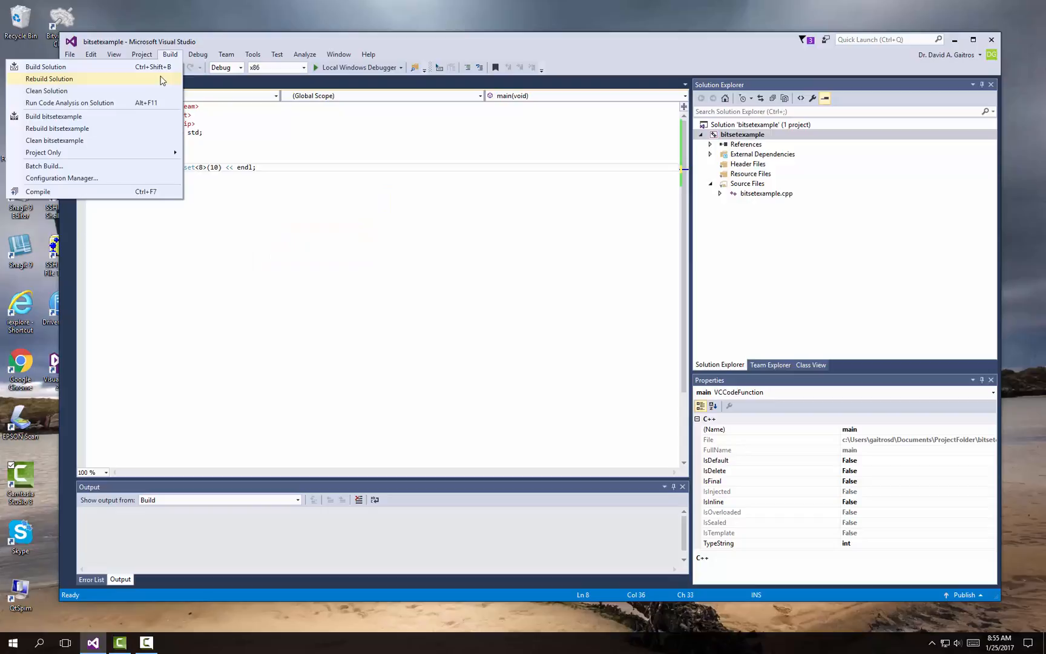
click(46, 67)
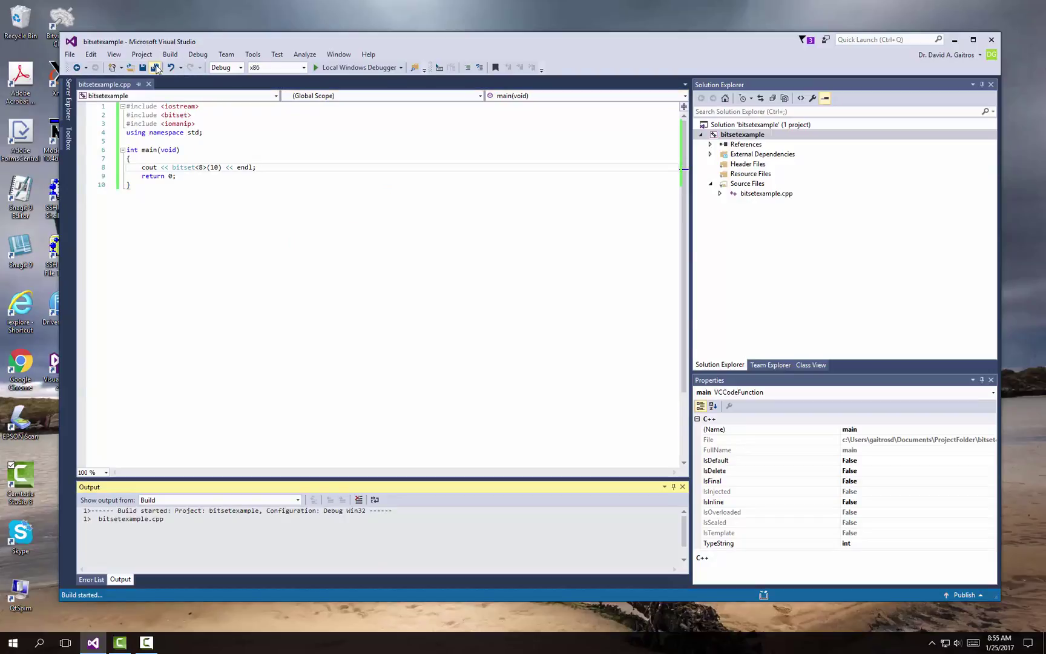
click(199, 55)
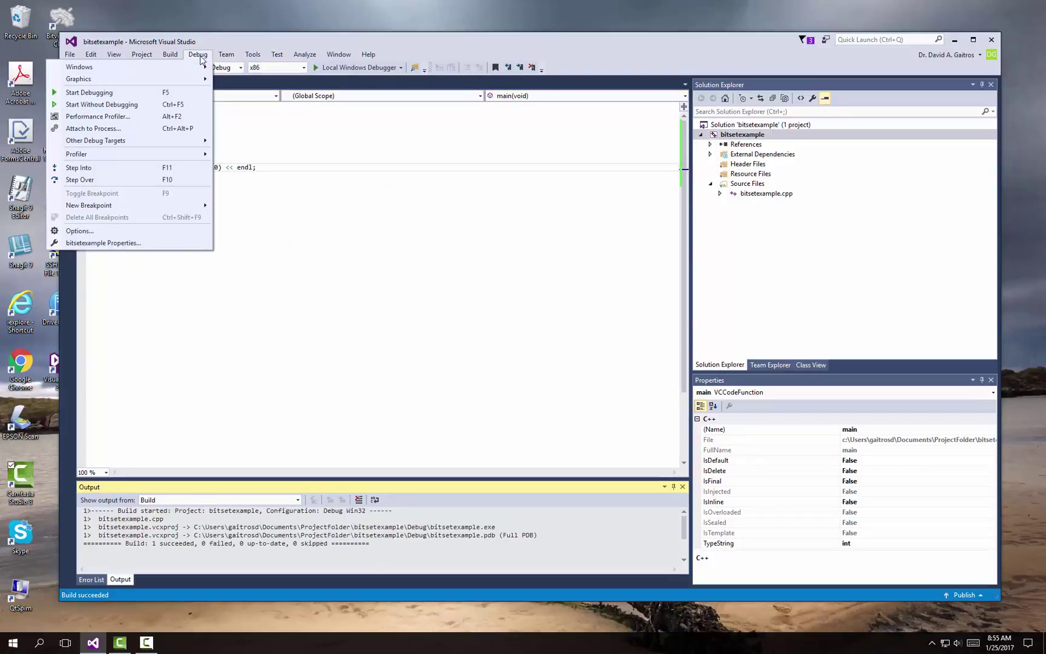
click(175, 106)
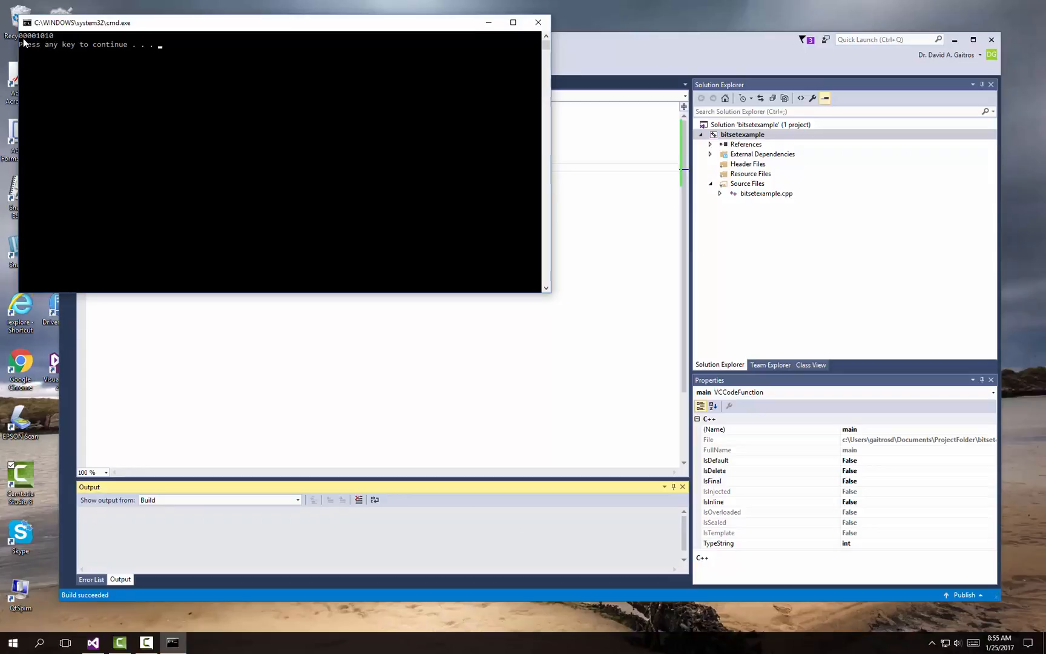
mouse_move(173, 23)
mouse_down()
mouse_move(401, 62)
mouse_move(430, 150)
mouse_up()
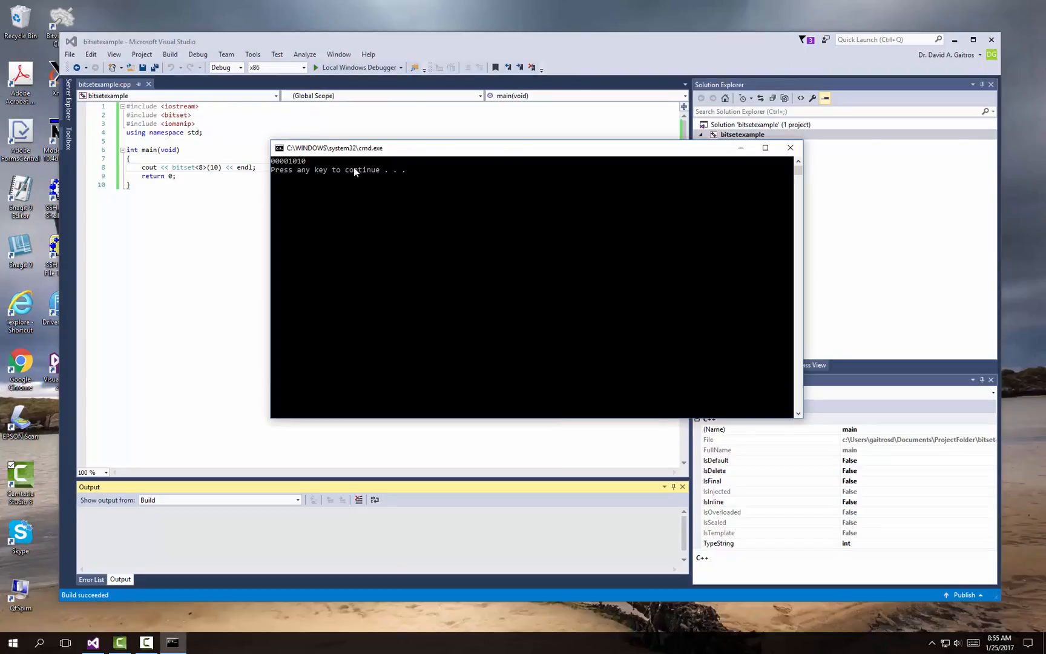
Close the console, declare int mynumber = 10 and replace the literal 10 with mynumber.
click(789, 148)
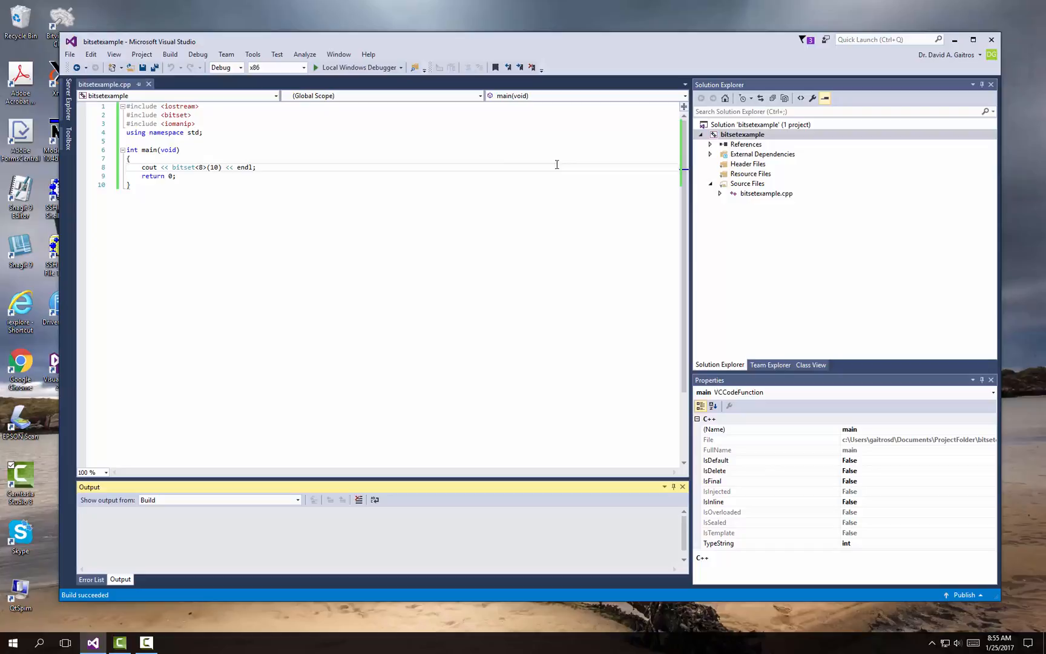
click(178, 158)
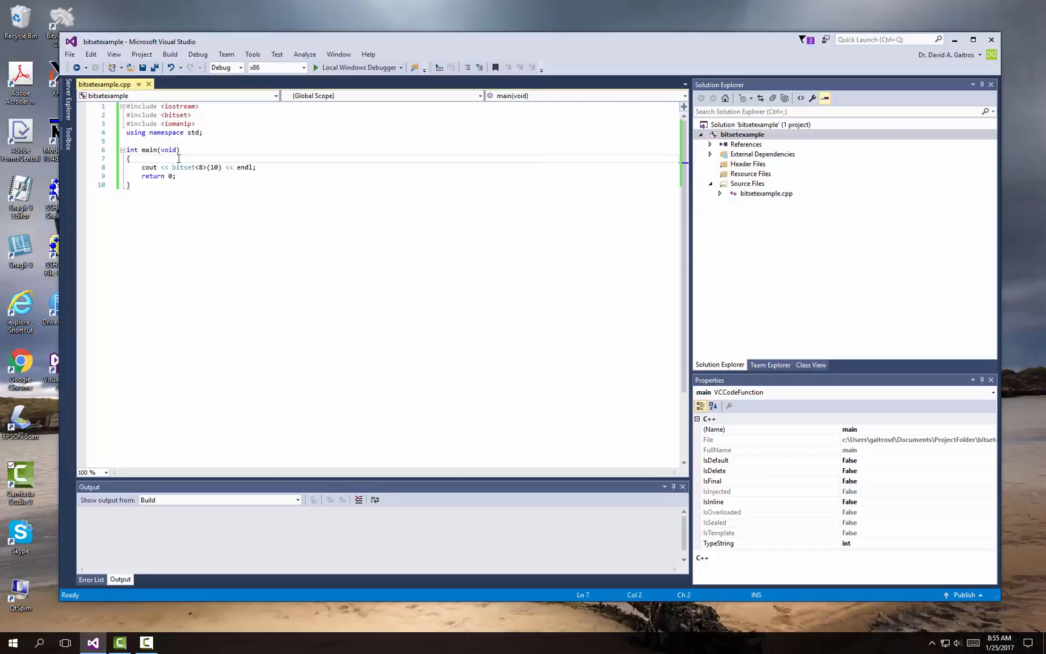
text(int mynumbe)
text(r =)
text( 10;)
key(Down)
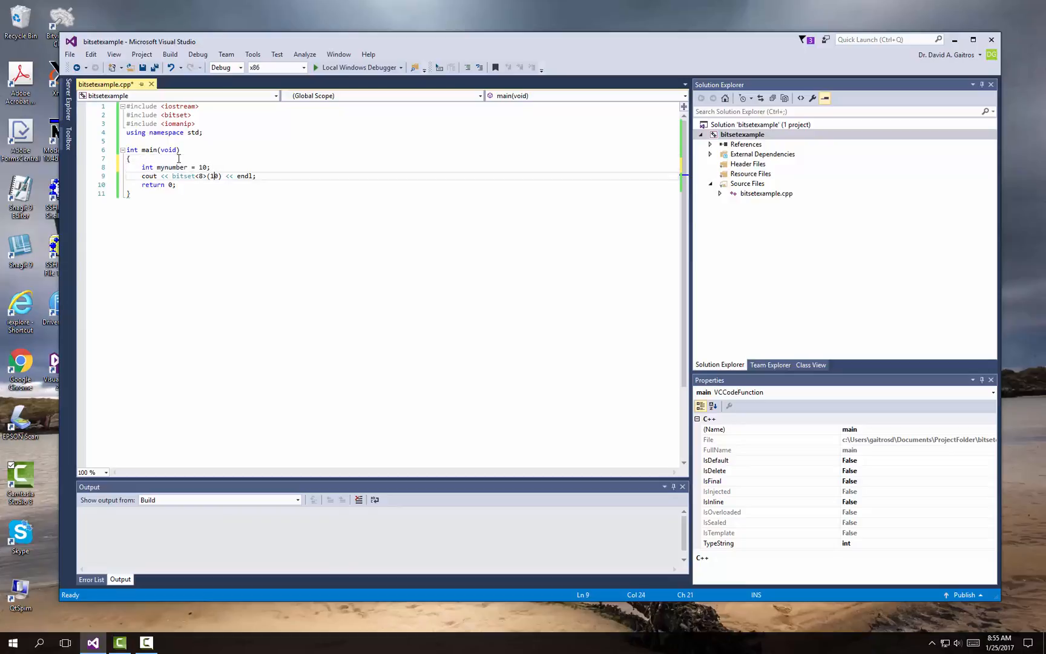
key(Right)
key(BackSpace)
key(BackSpace)
text(mynumber)
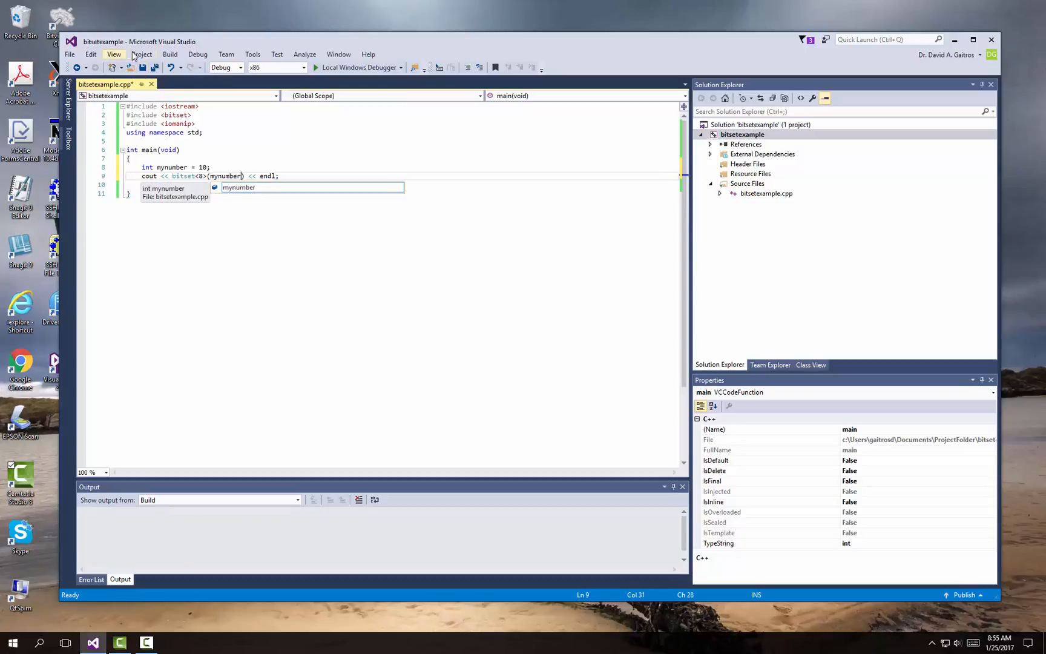
Rebuild and run the mynumber version, view 00001010, then close the console.
click(170, 53)
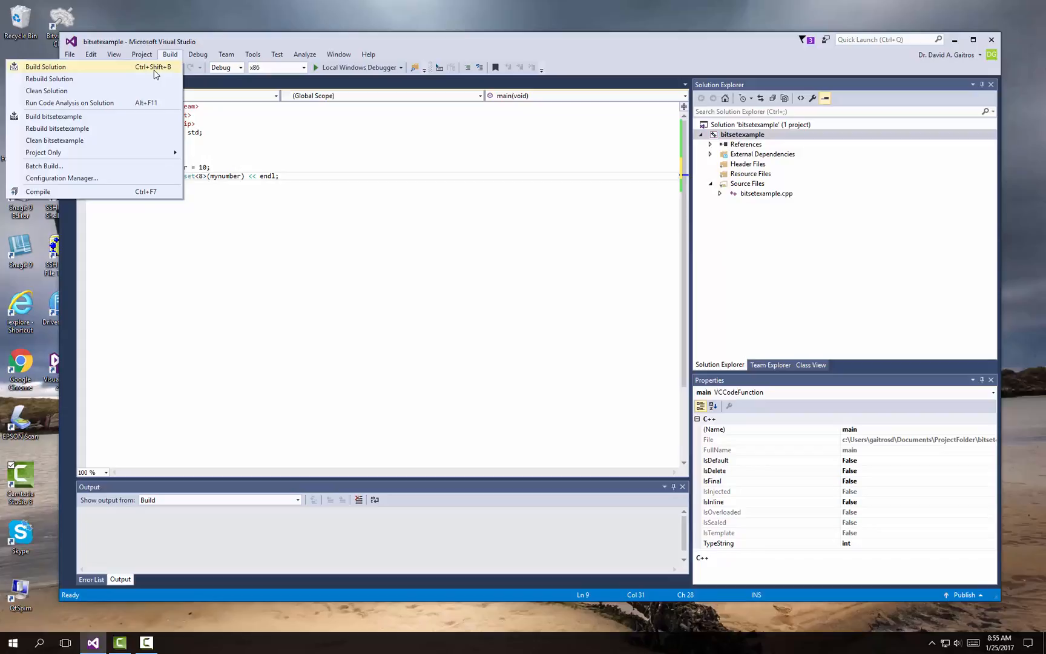
click(190, 63)
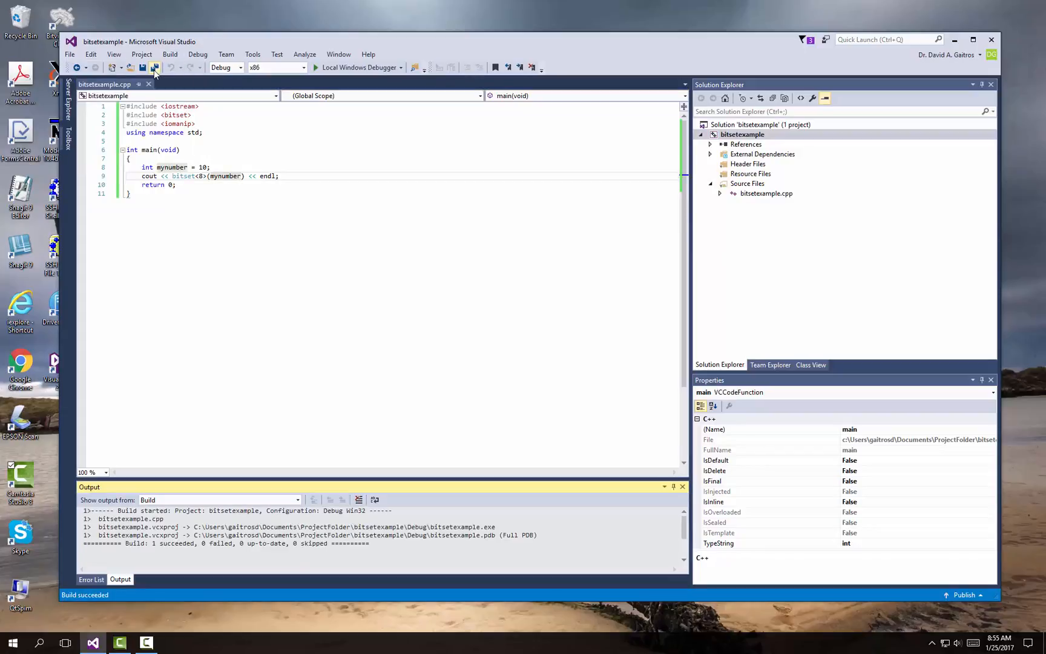
click(198, 53)
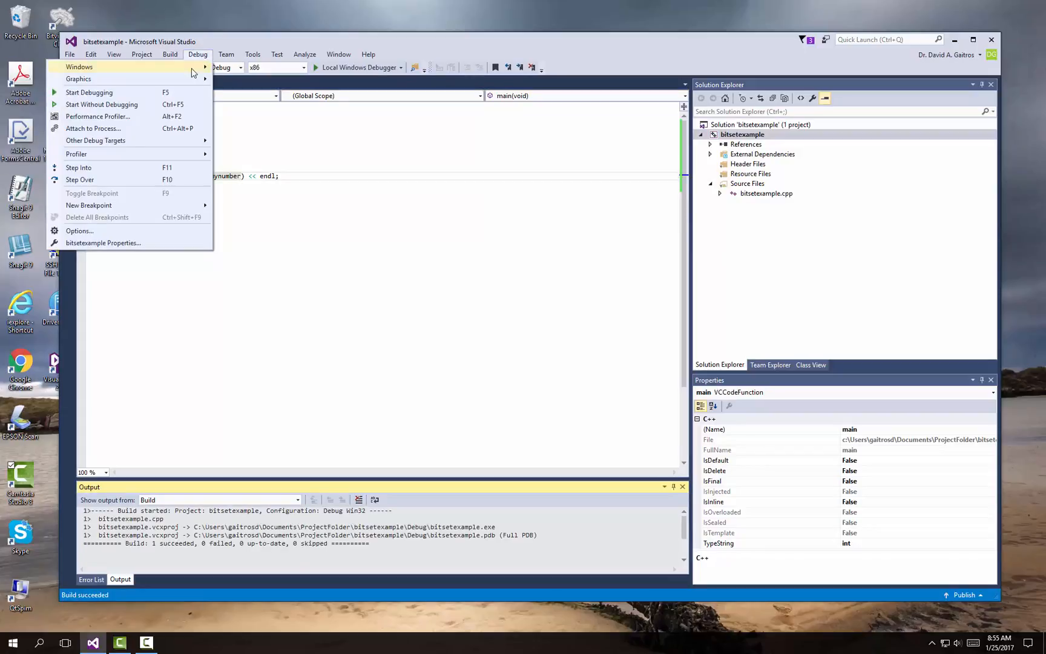
click(102, 104)
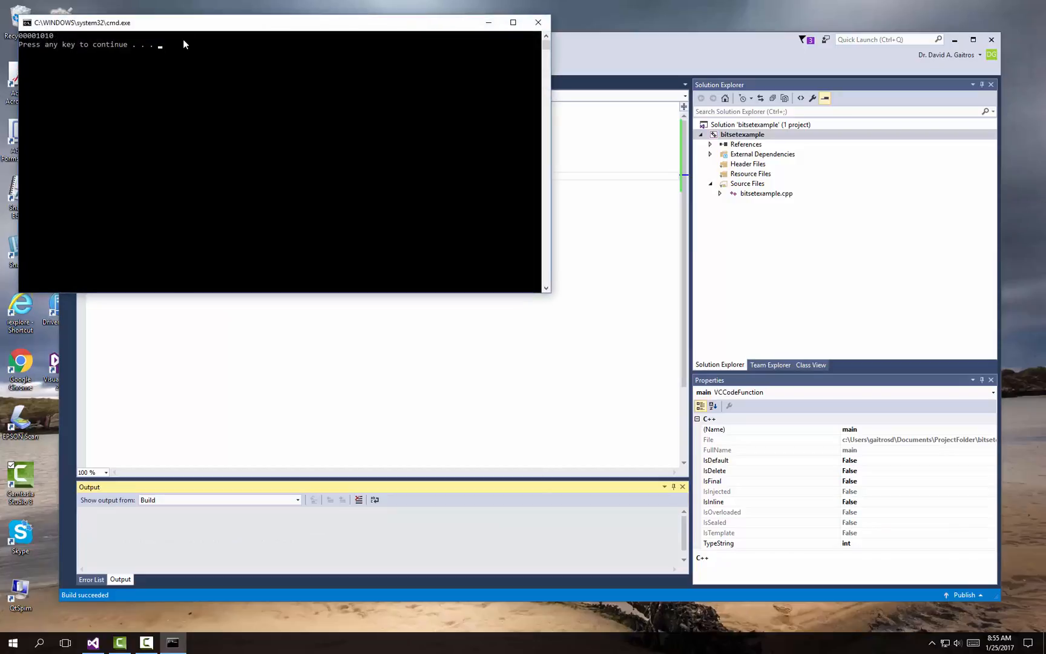
drag(185, 24, 373, 108)
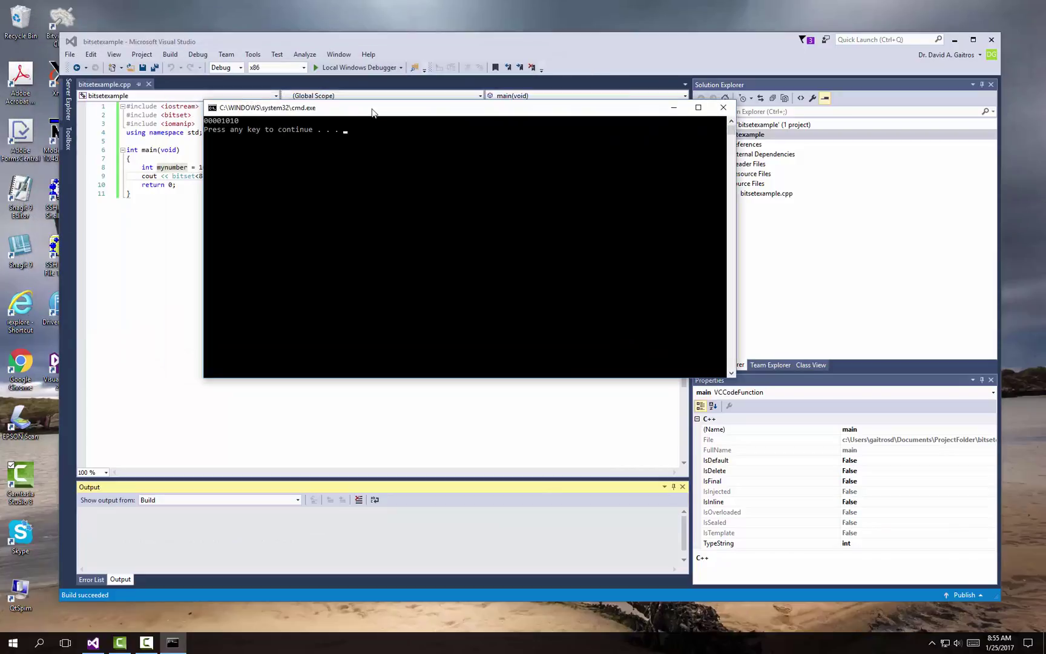
click(726, 108)
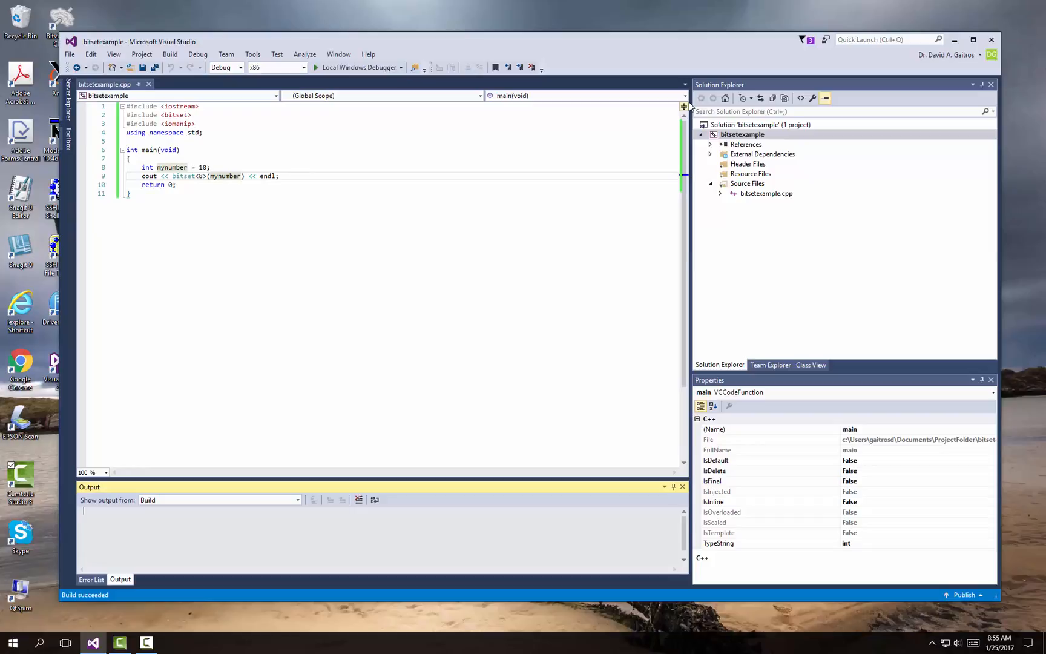
Delete the int mynumber = 10 declaration, leaving a blank line above cout.
click(237, 166)
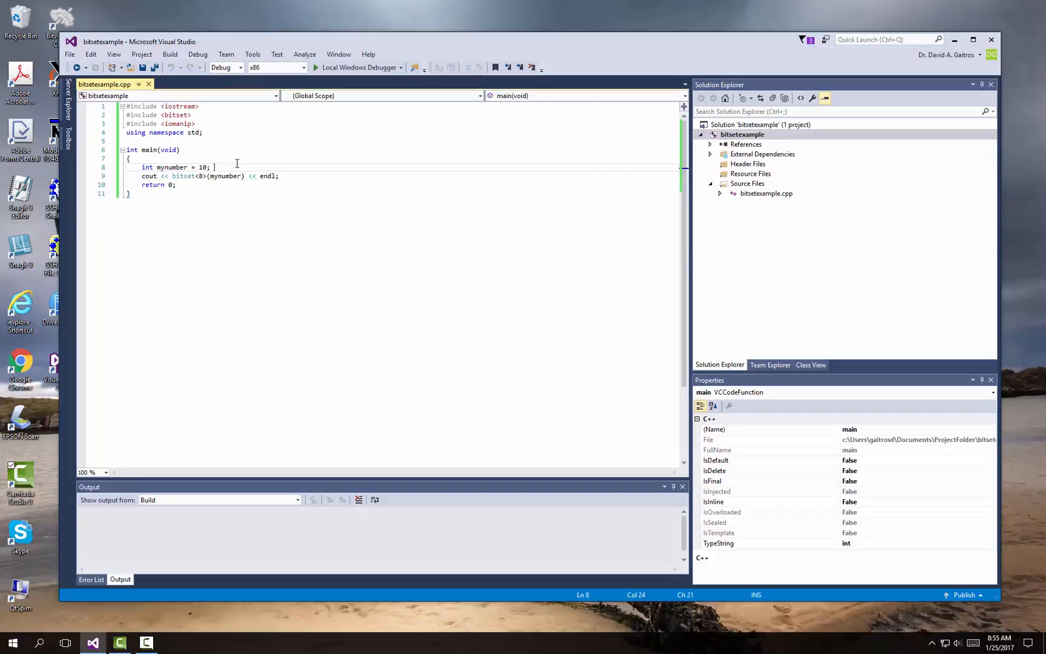
drag(214, 167, 119, 173)
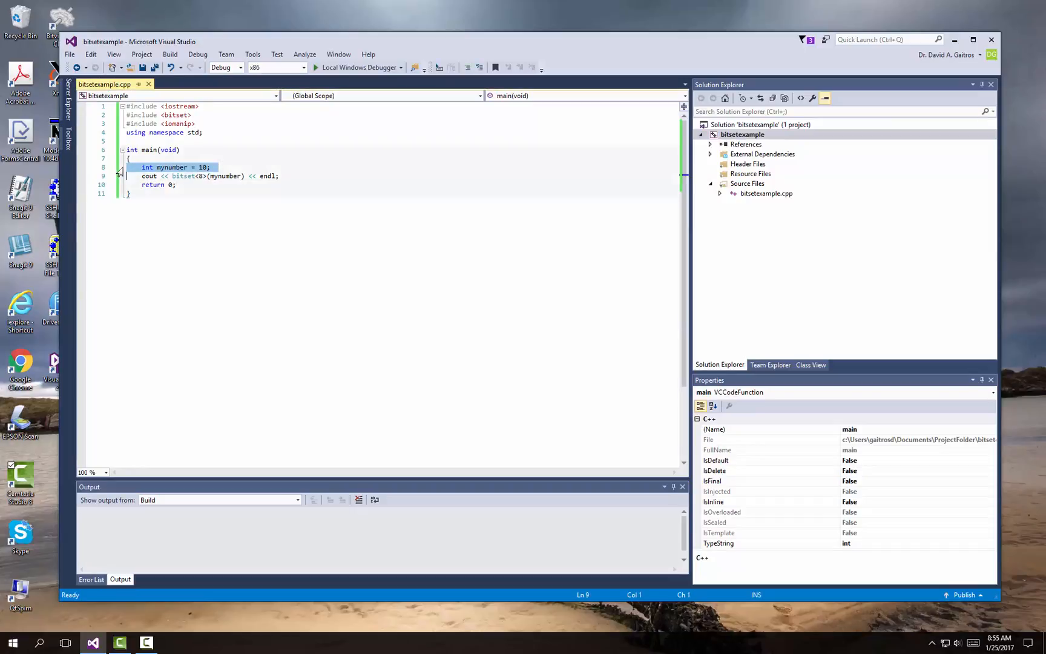
key(Delete)
key(Return)
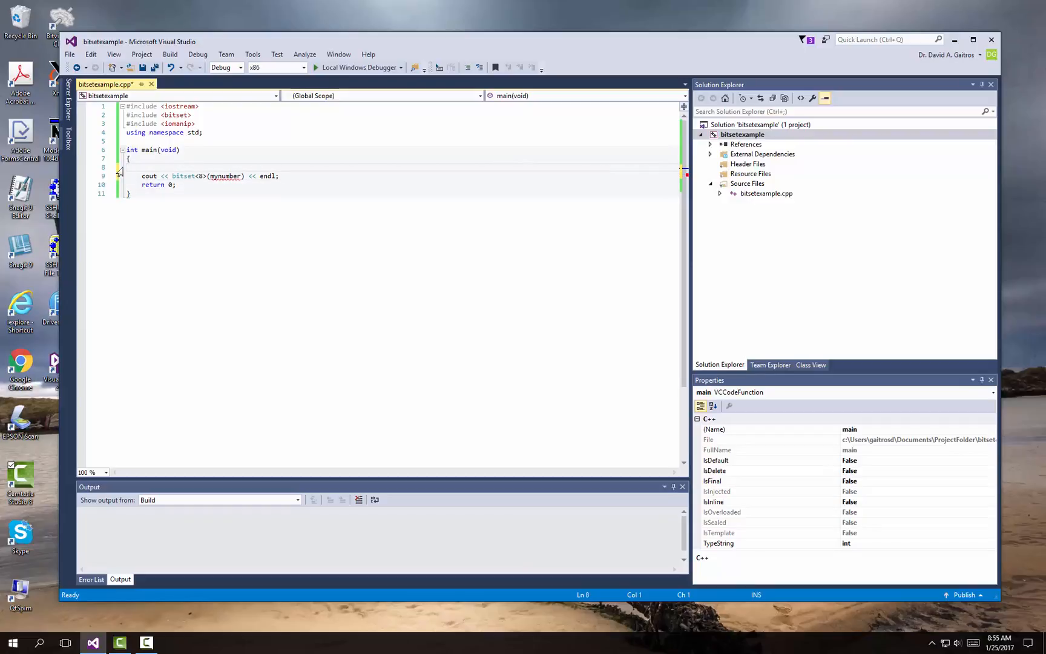
key(Down)
key(Up)
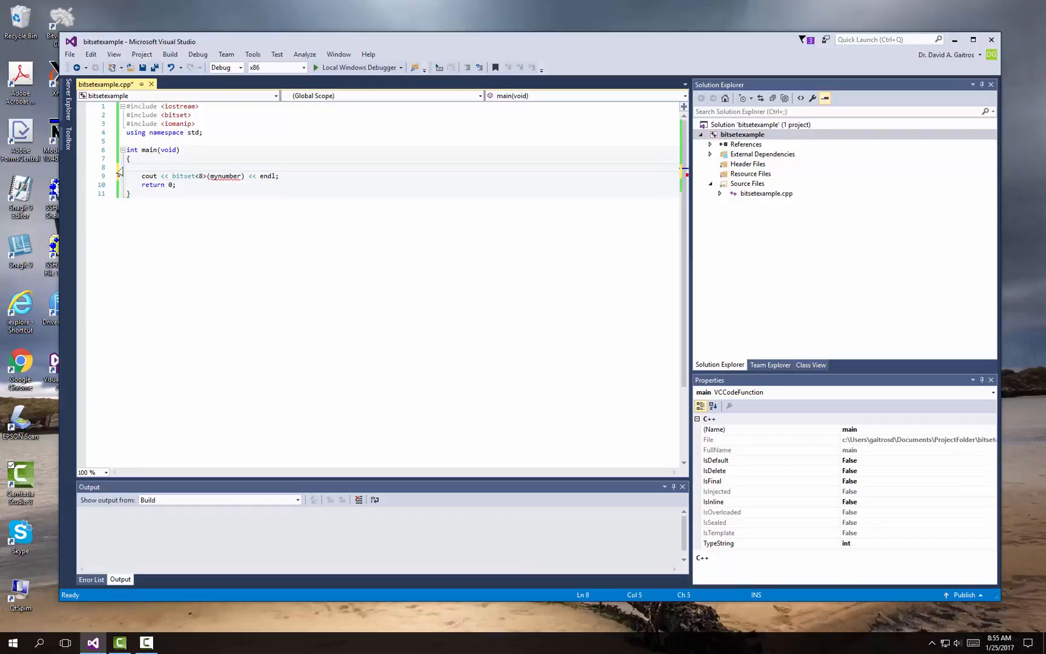
text(for )
text((int)
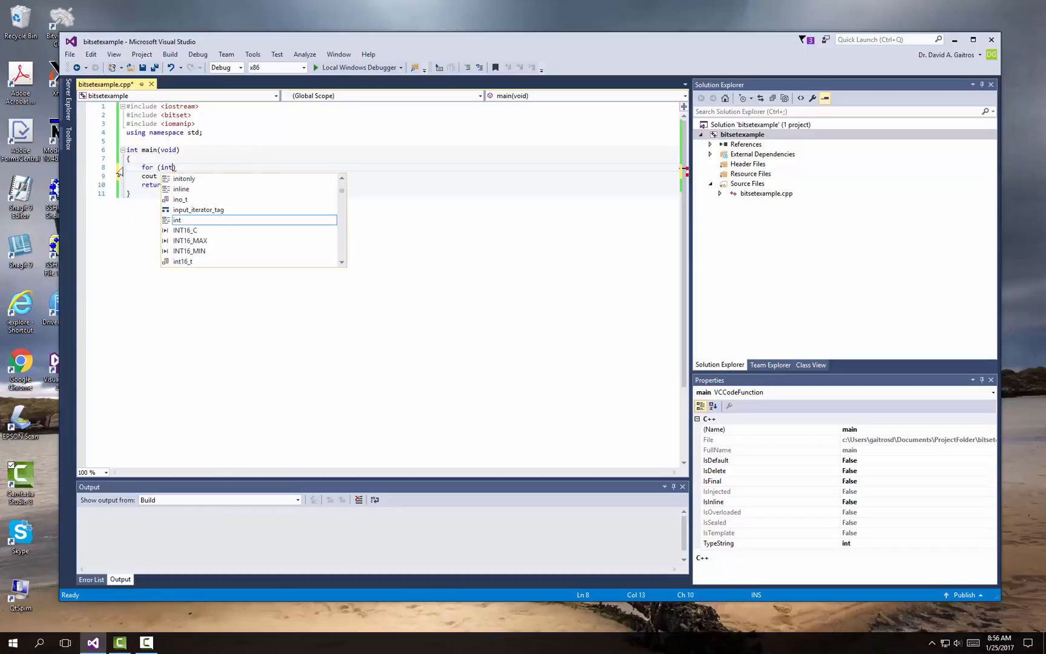
text( mynumber)
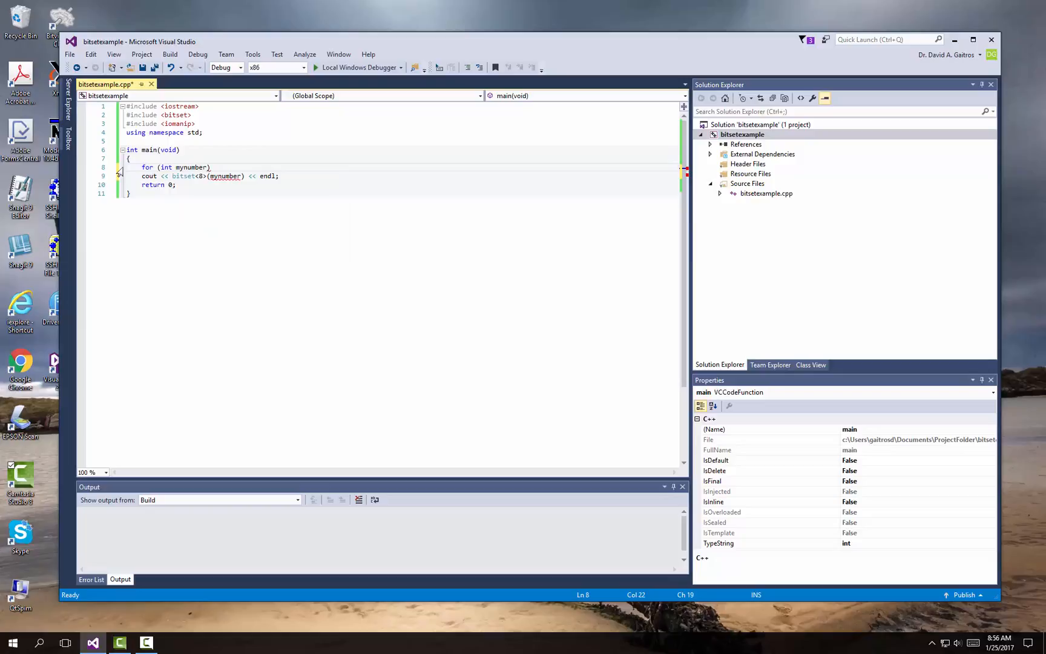
text(=0;)
text( mun)
Write the loop header for (int mynumber=0; mynumber<=10; mynumber++).
key(BackSpace)
key(BackSpace)
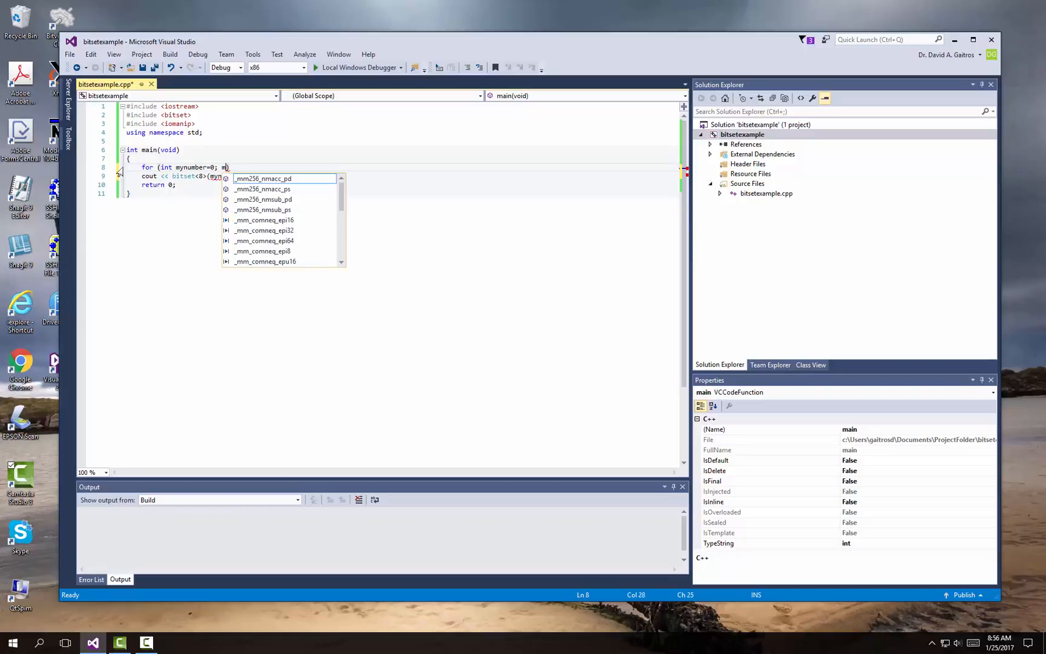
key(BackSpace)
text(mynumb)
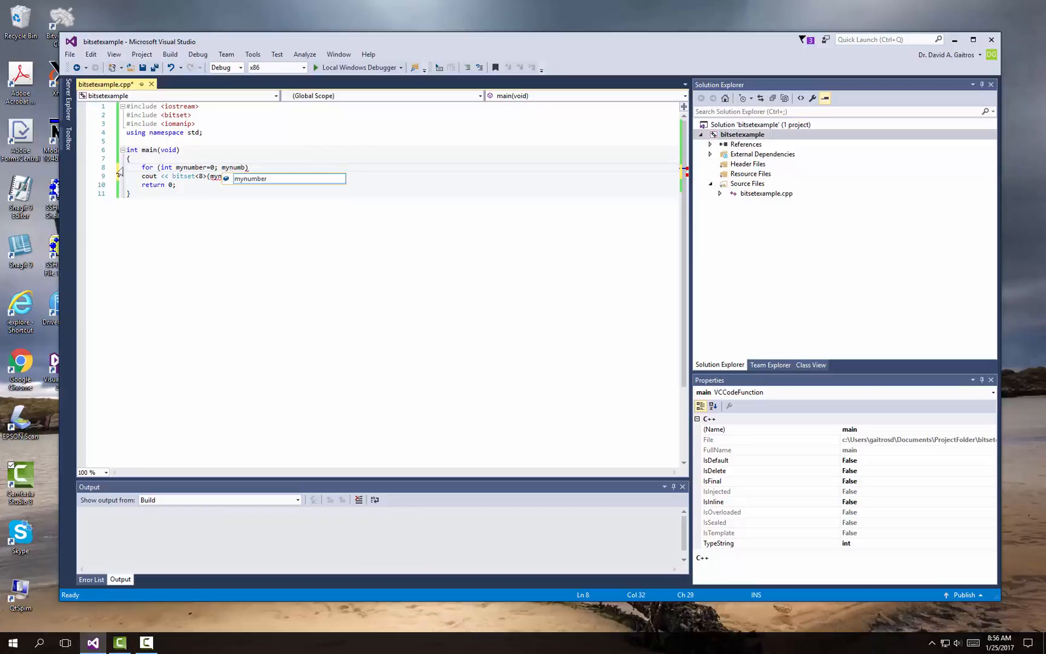
text(er<)
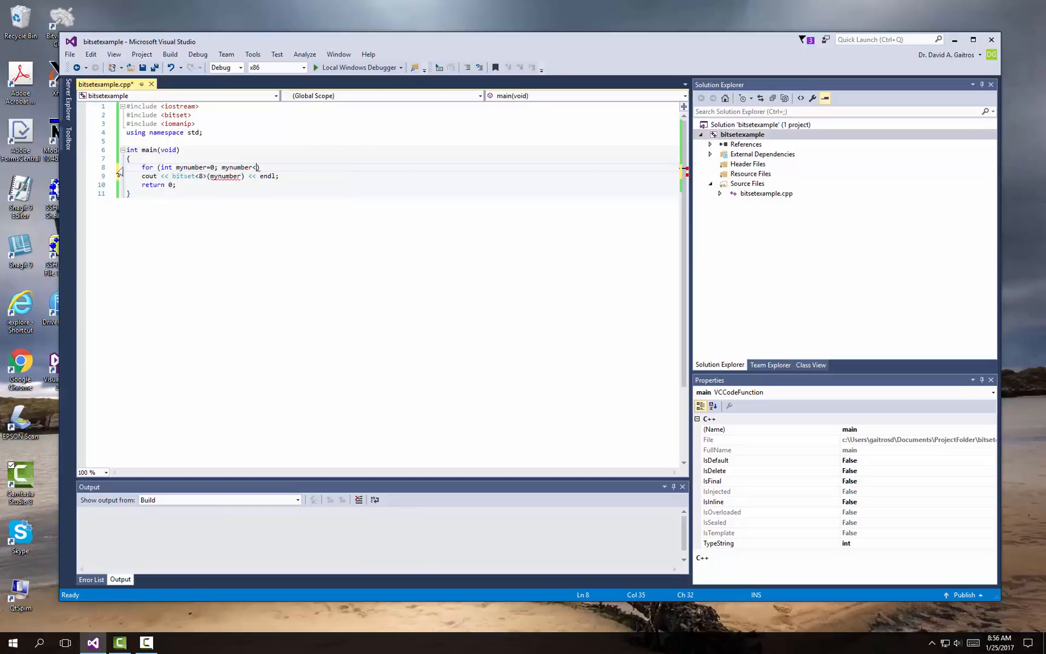
text(=10)
text( mynumber)
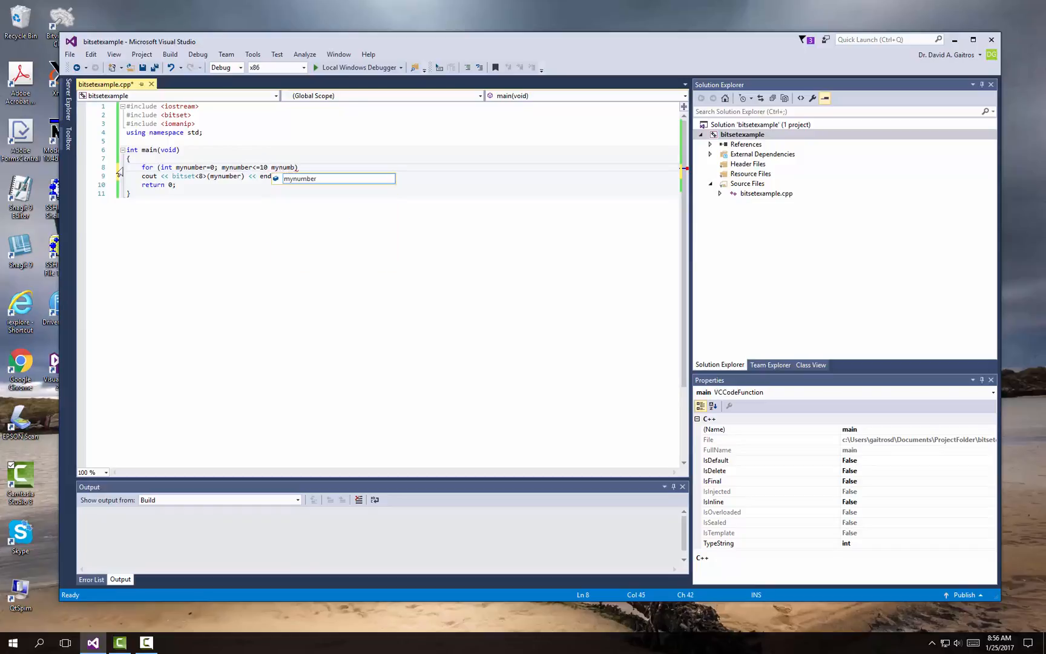
text(++)
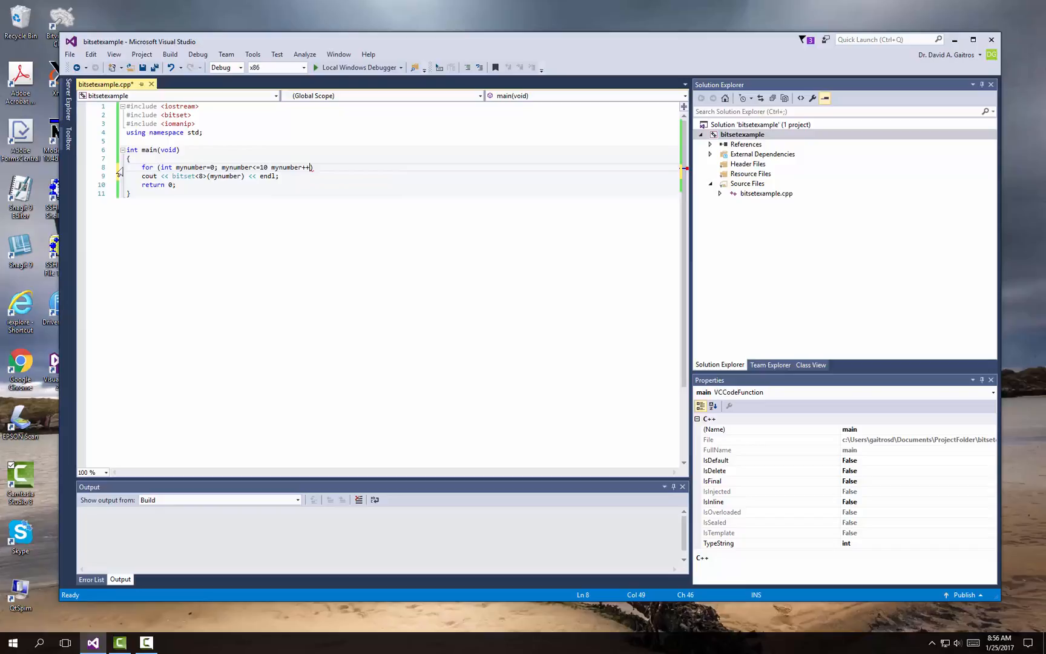
key(Right)
key(Left)
key(Left)
key(Left)
key(Left)
key(Left)
text(;)
key(End)
Enclose the cout statement in the for loop's braces with proper indentation.
key(Return)
text({)
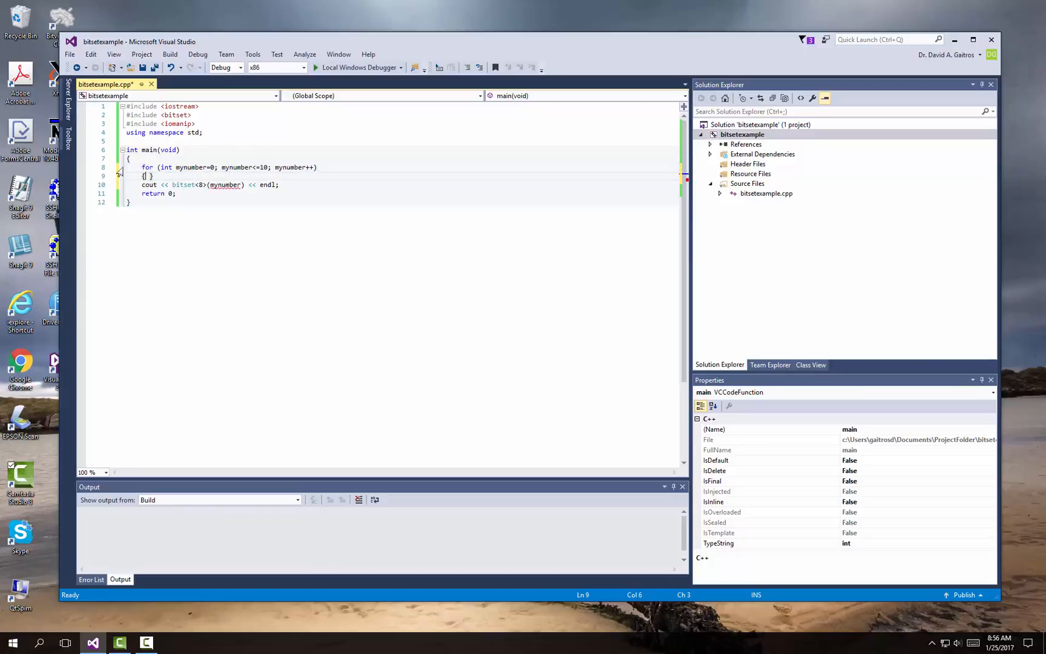
key(Down)
key(Tab)
key(Tab)
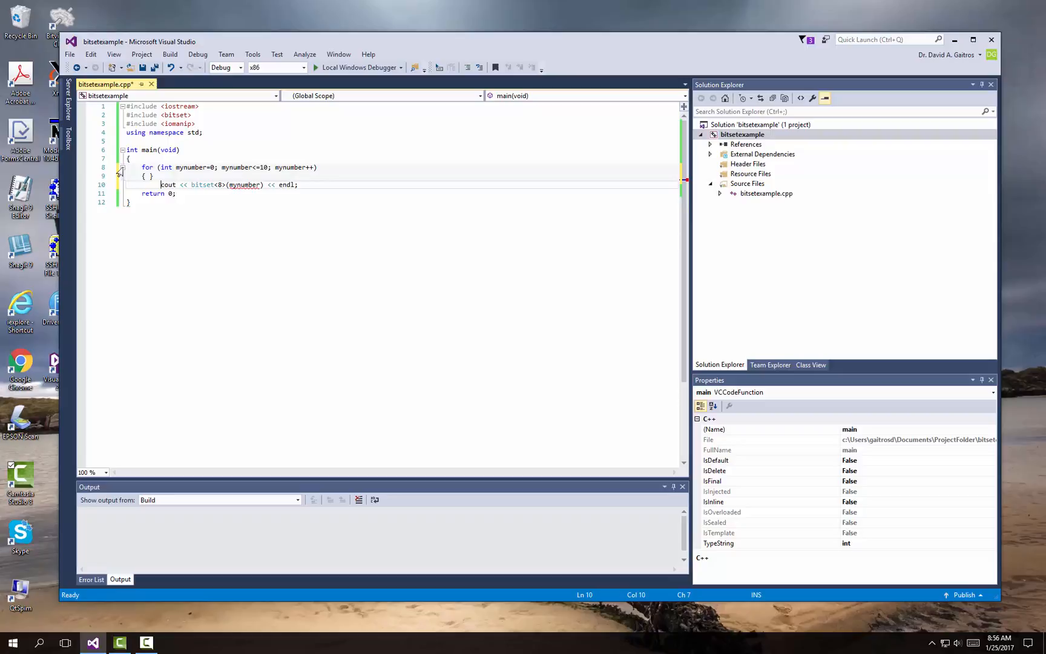
key(Up)
key(End)
key(Left)
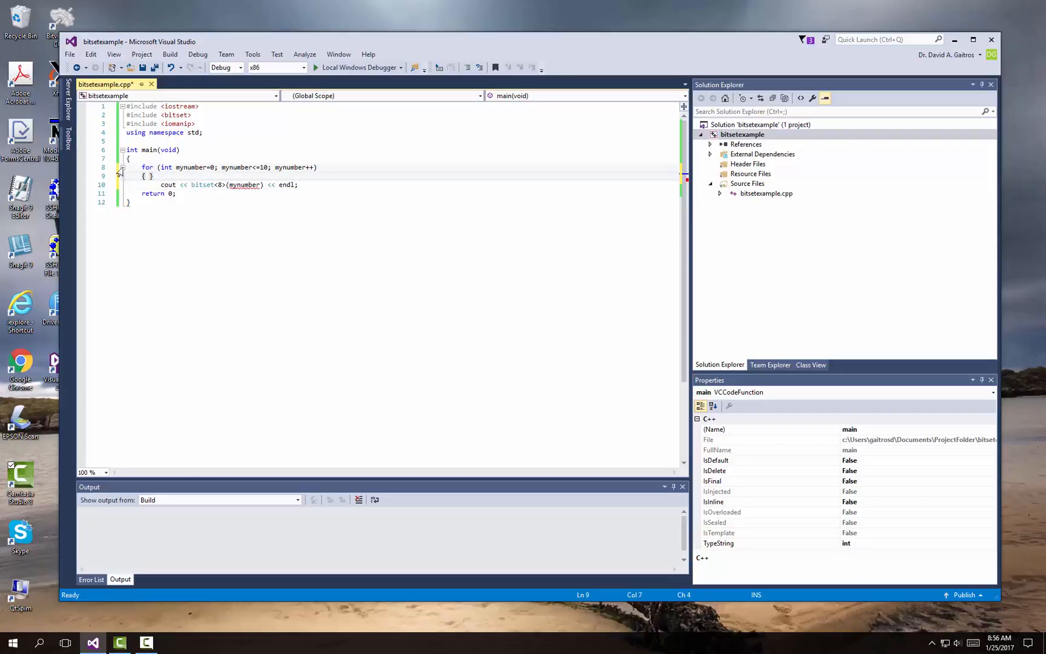
key(Right)
key(Down)
key(ctrl+Right)
key(ctrl+Right)
key(ctrl+Right)
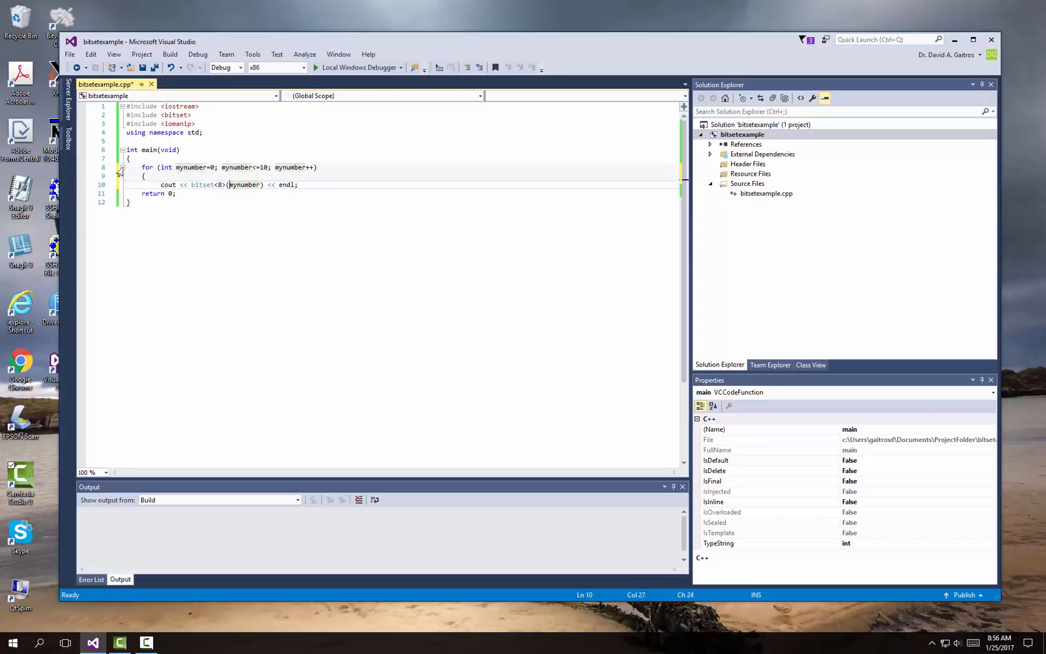
key(End)
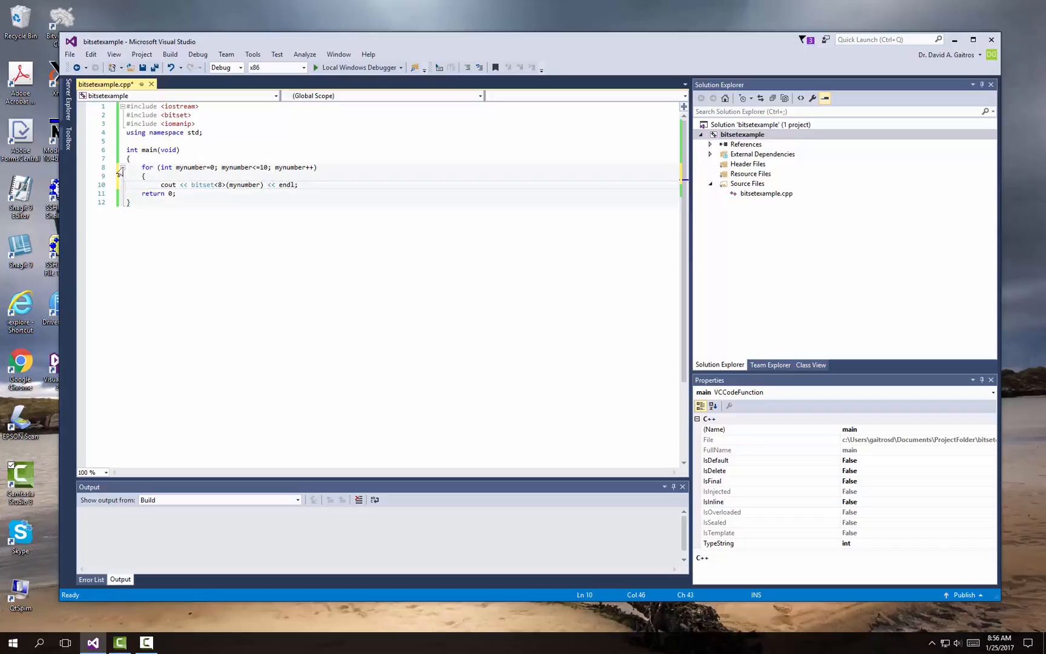
key(Return)
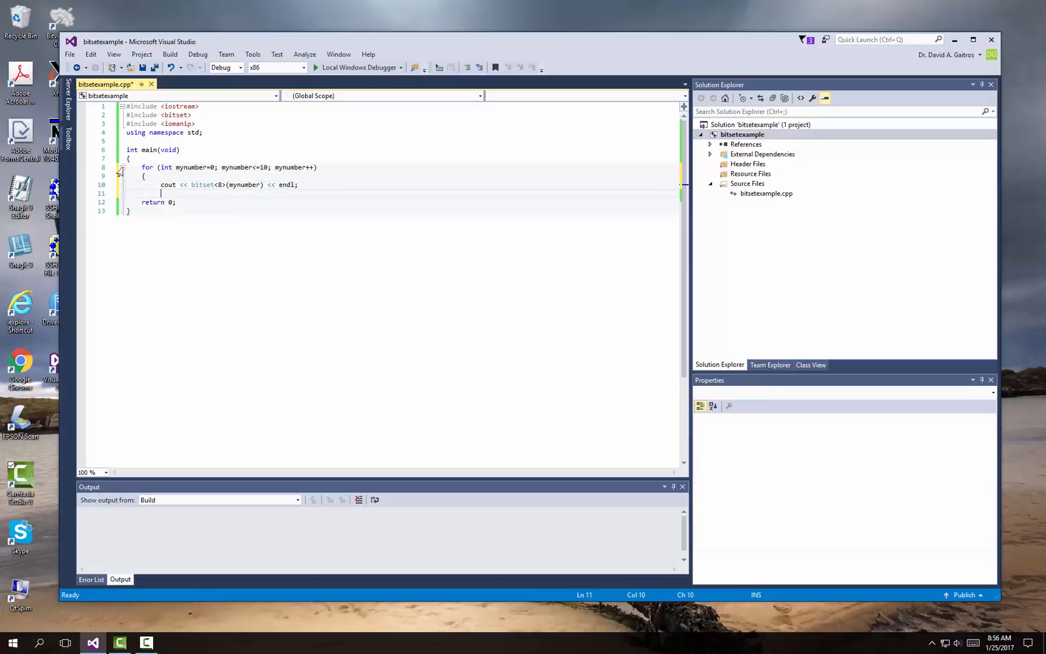
text(})
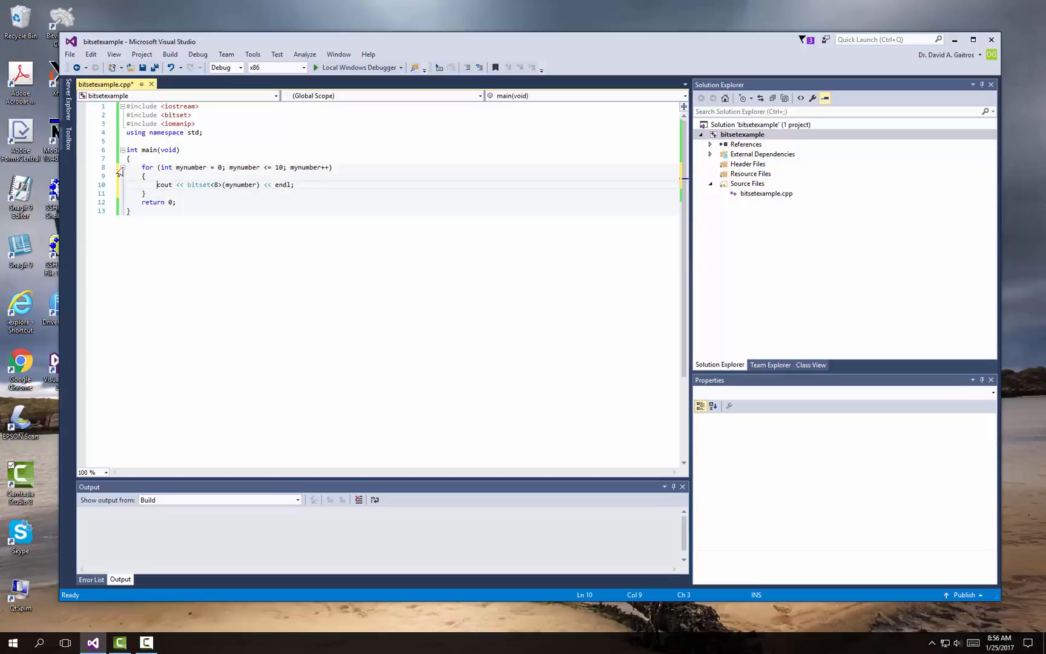
Insert "The Binary vaule for " << mynumber << " is " << before bitset on line 10.
click(179, 185)
text("The )
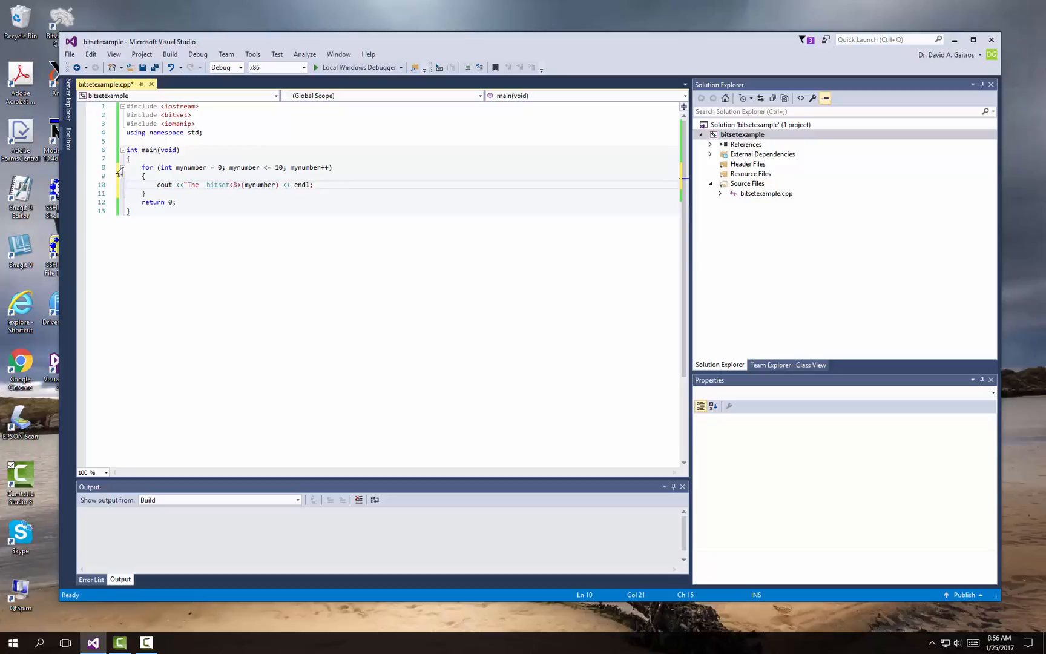
text(Binary vau)
text(le for )
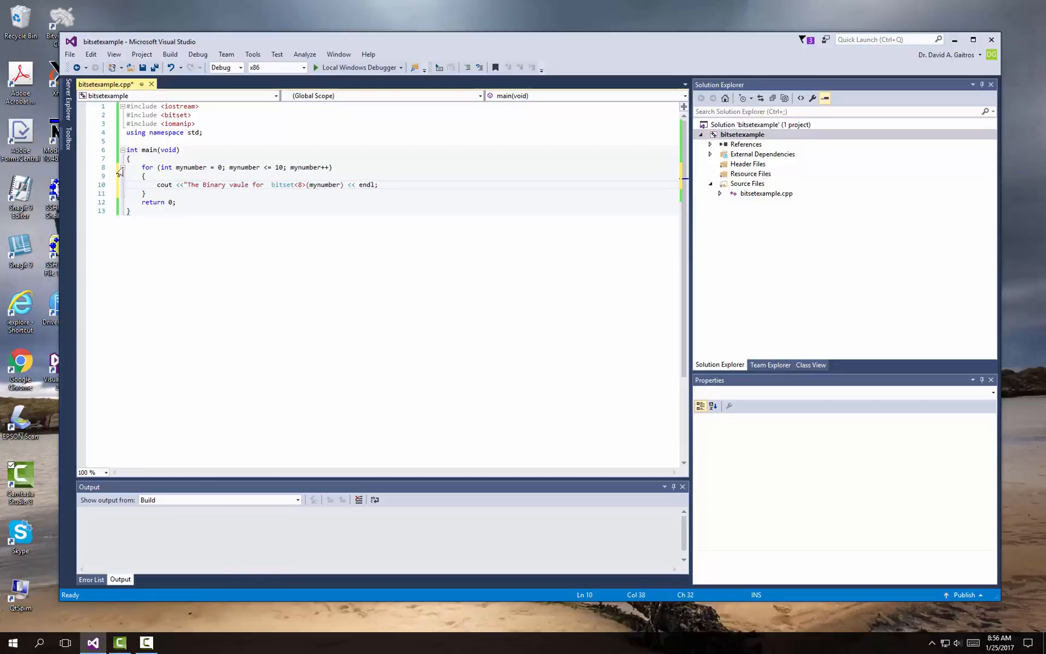
text(" << my)
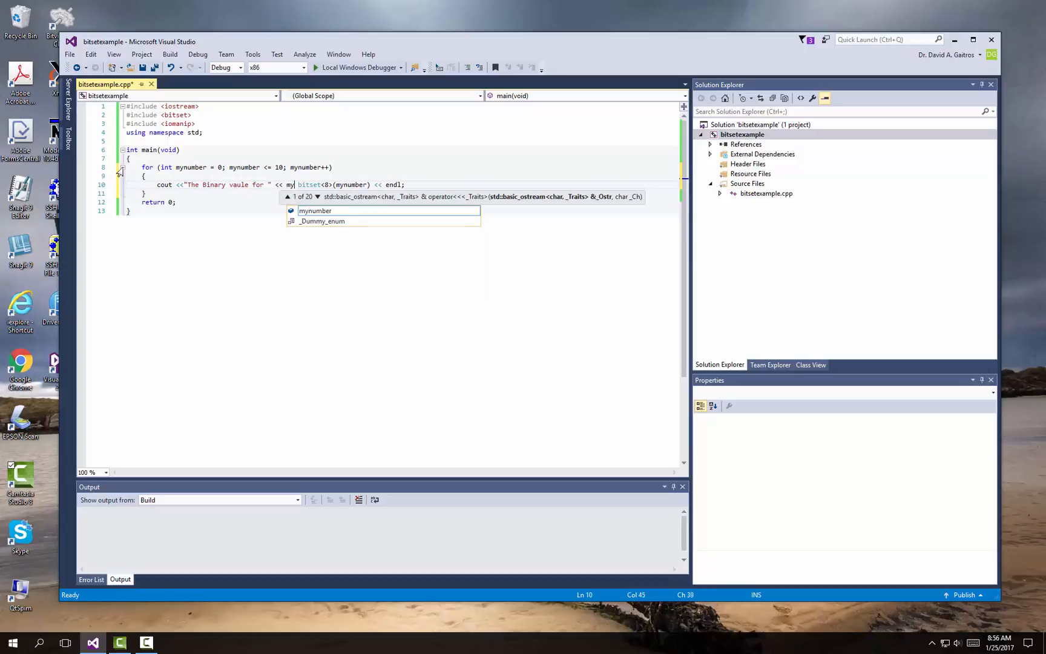
text(number)
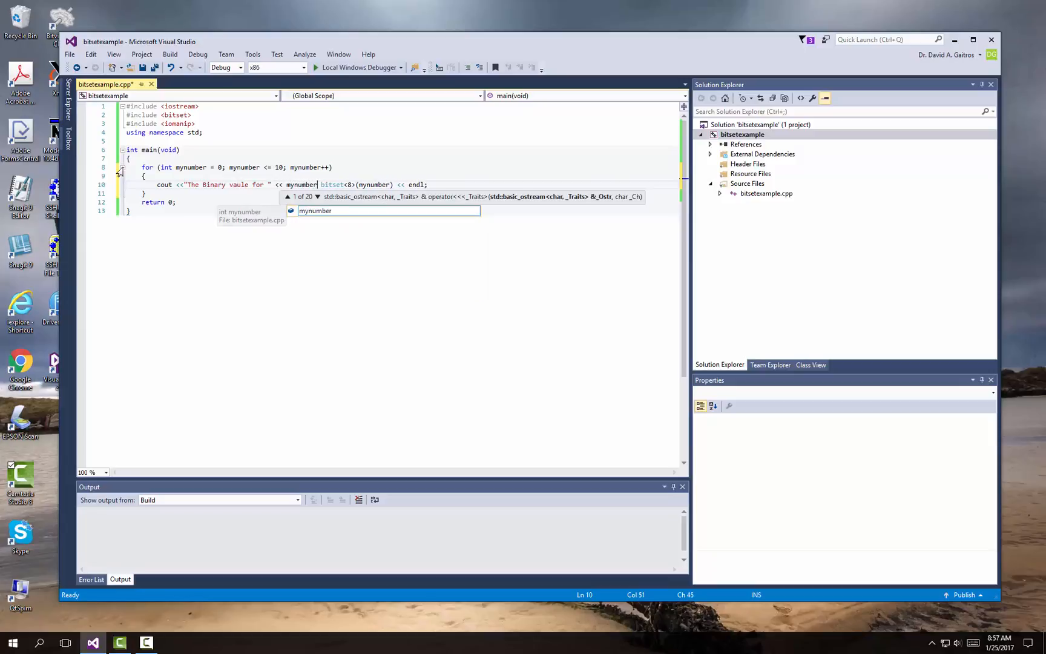
text( << " i )
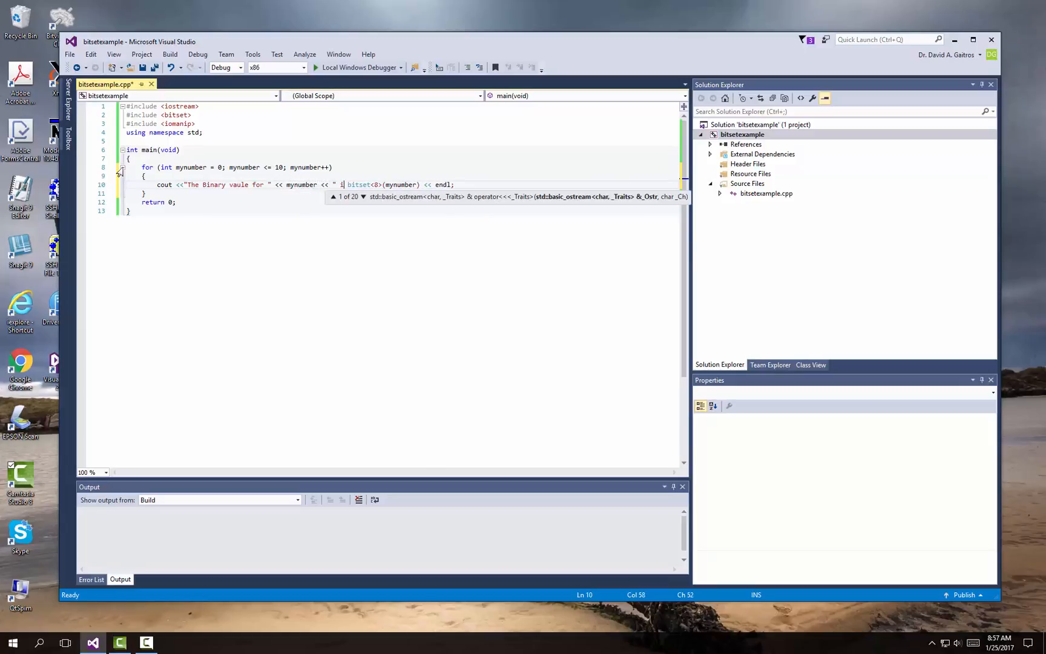
text(s " )
text(<<)
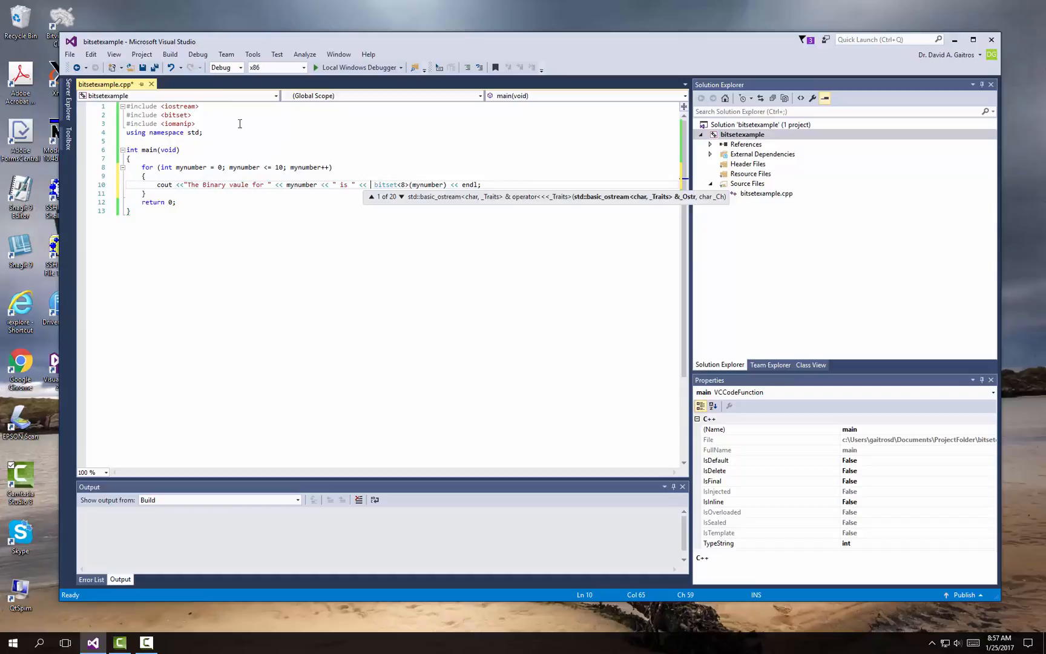
Build and run the loop program, printing 00000000 through 00001010, then return to the editor.
click(171, 54)
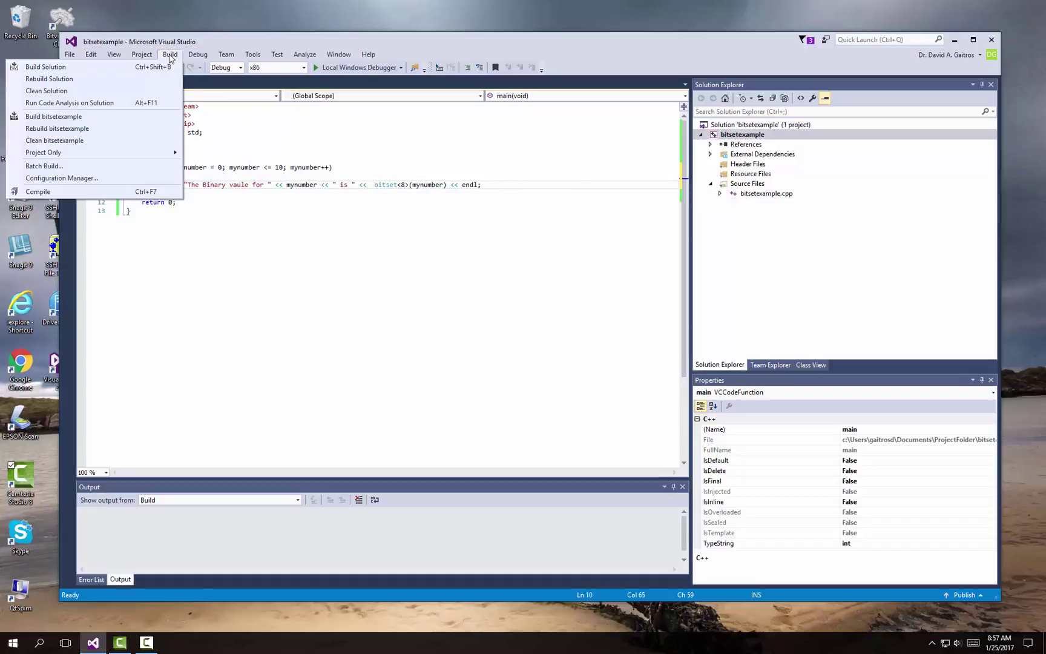
click(115, 66)
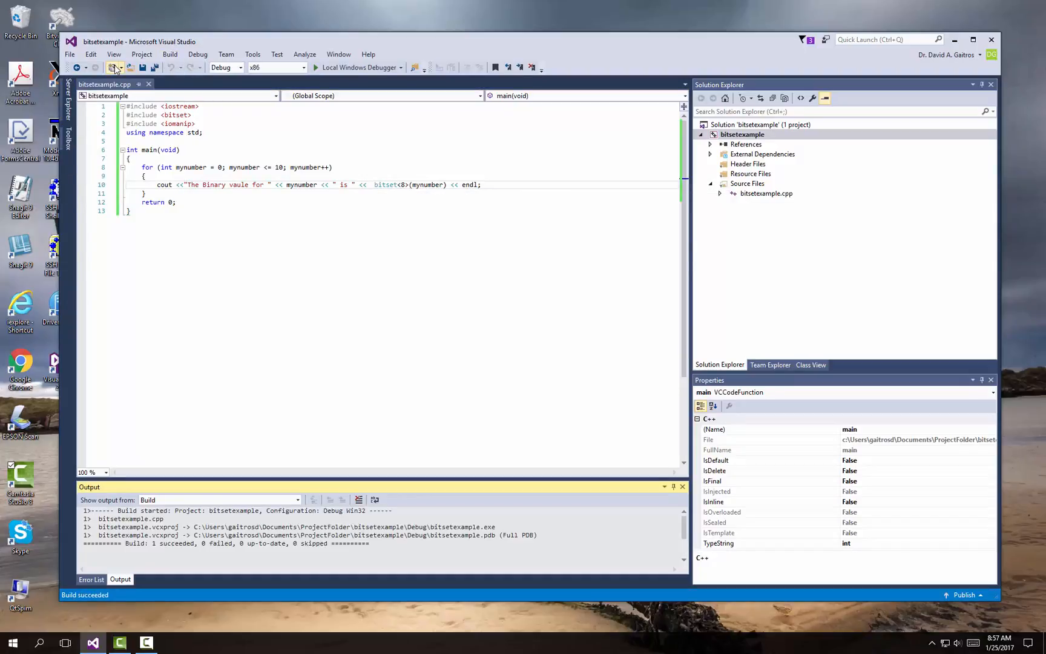
click(198, 54)
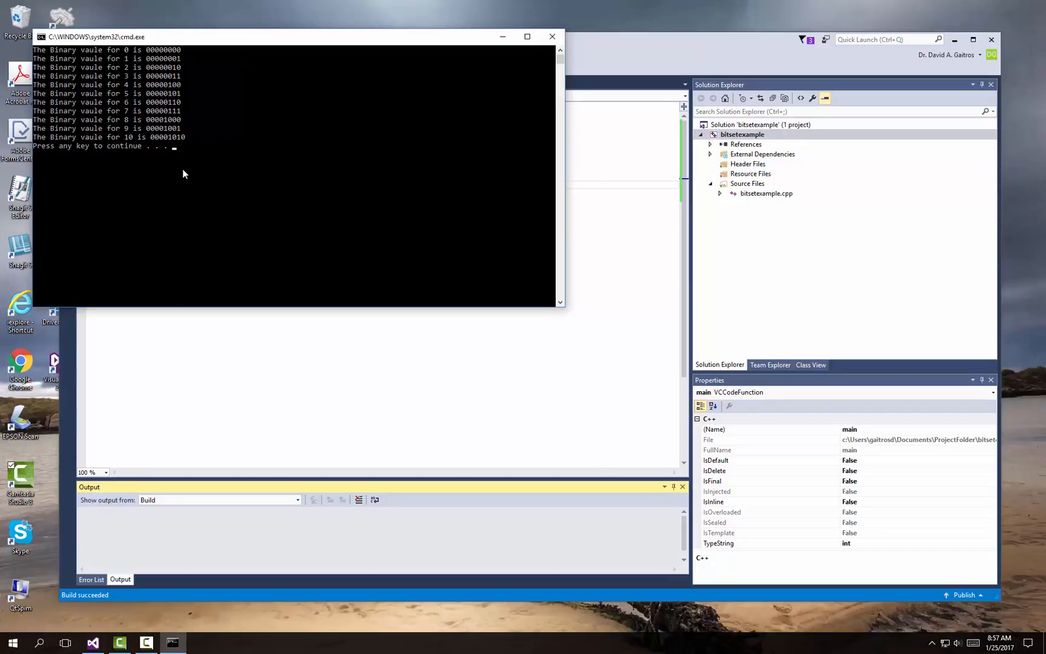
click(554, 350)
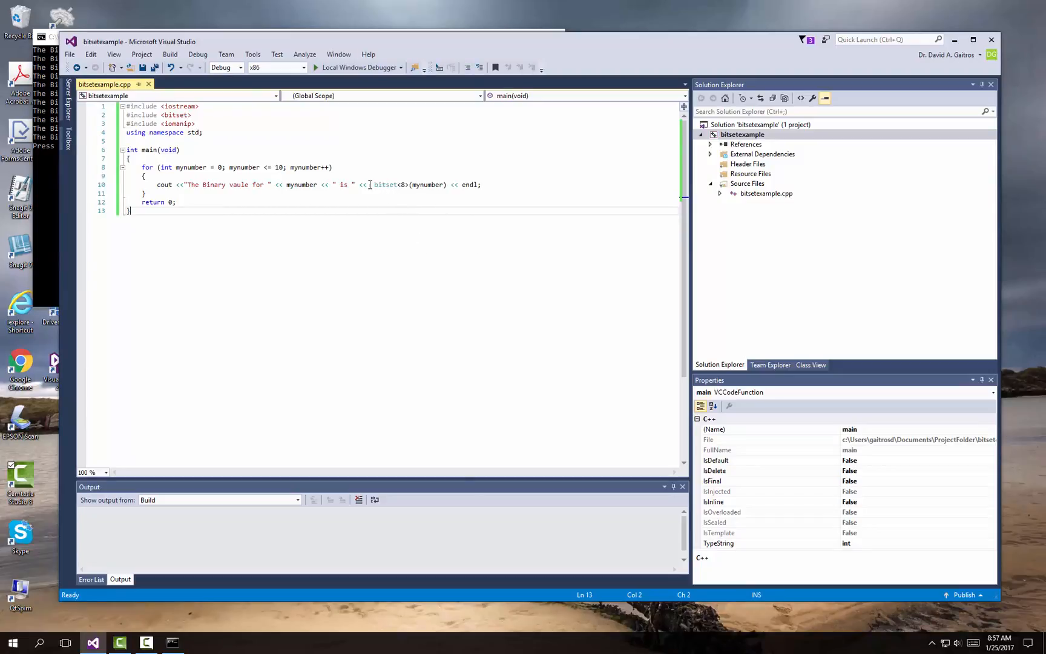
Add setw(12) << before bitset<8>, rebuild and run to see aligned binary output.
click(485, 185)
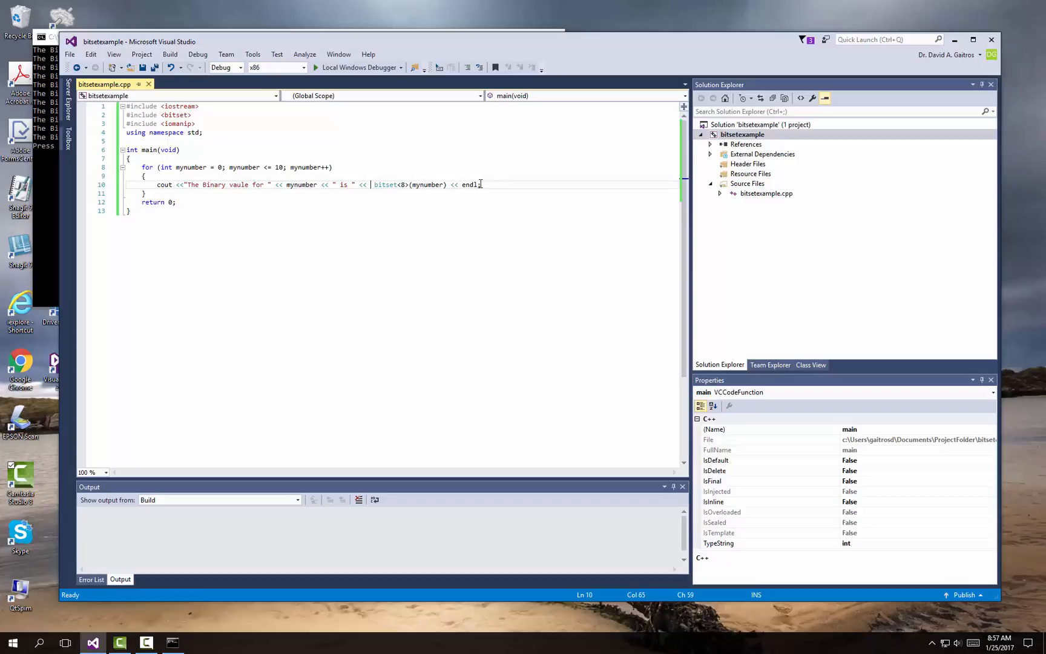
text(setw)
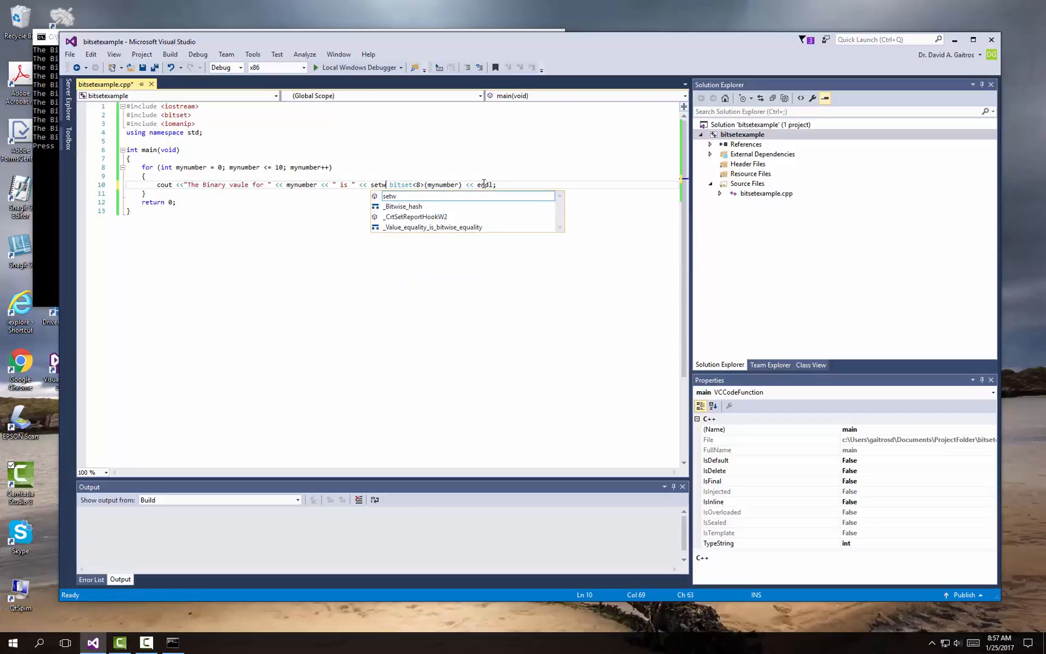
text(()
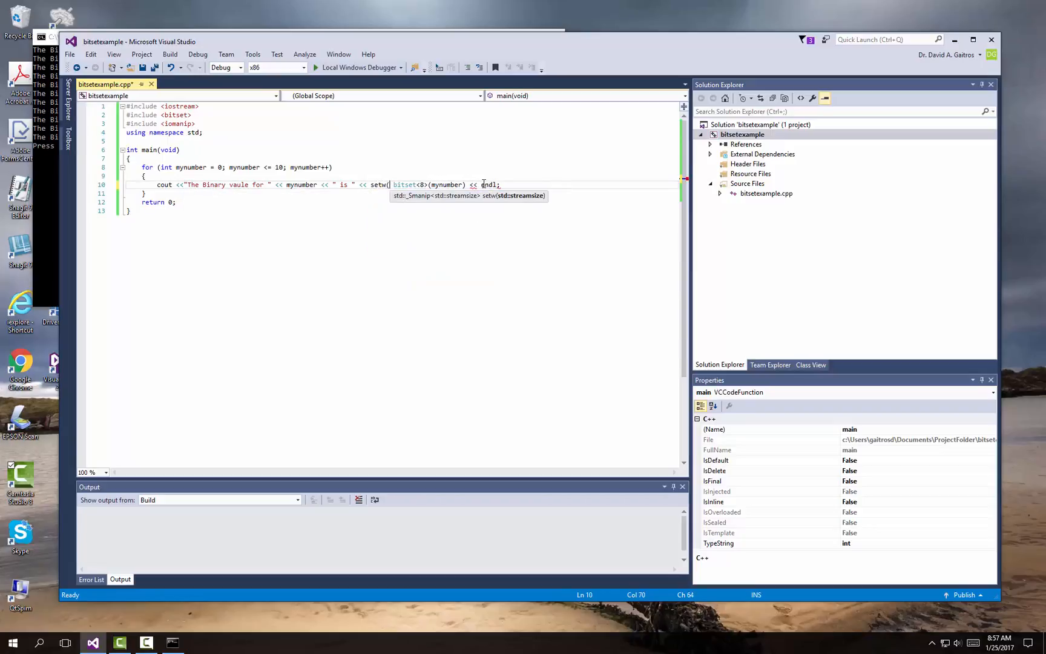
text(12) <<)
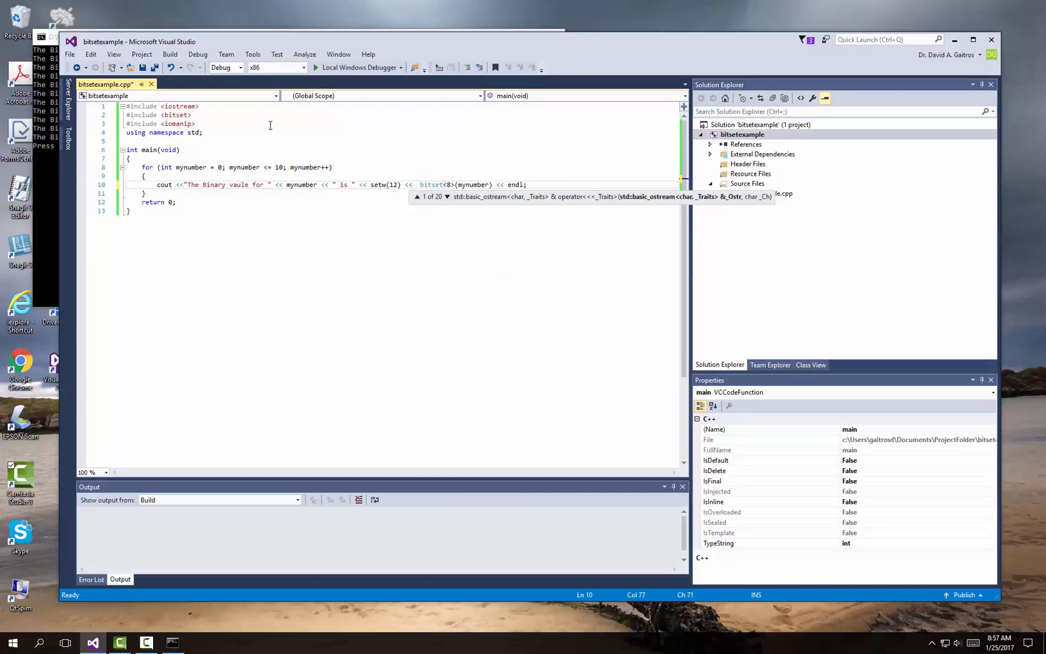
click(169, 54)
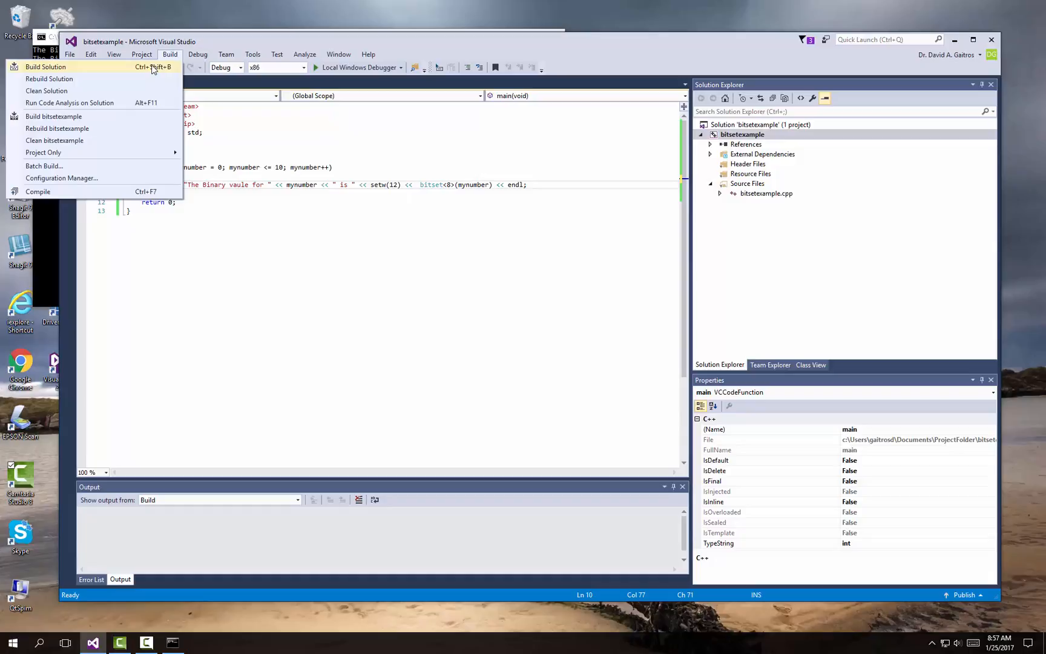
click(45, 66)
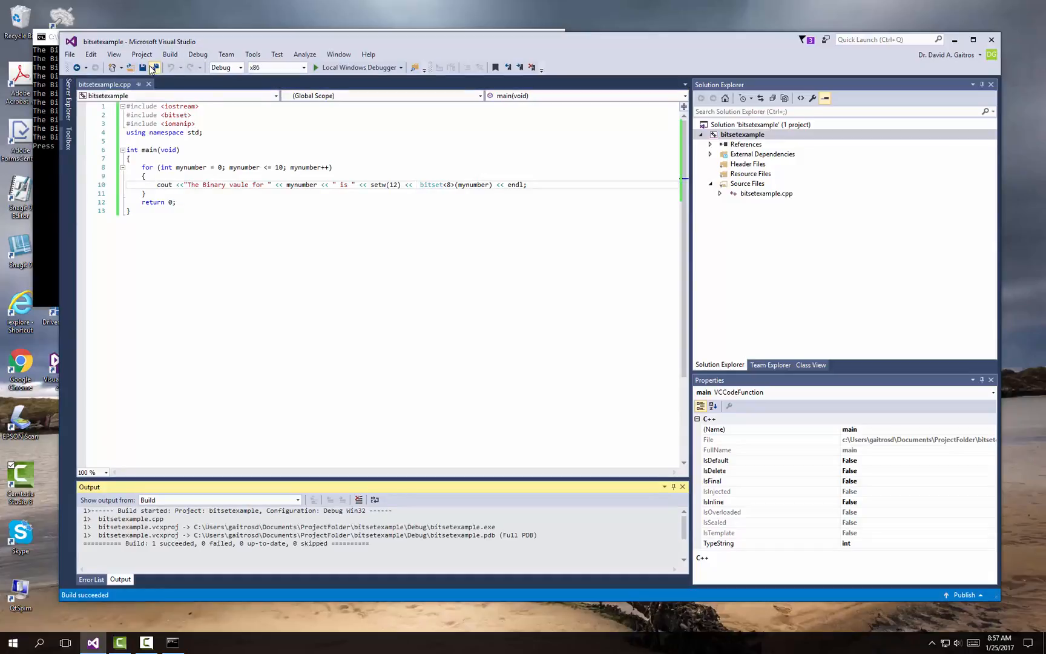
click(199, 54)
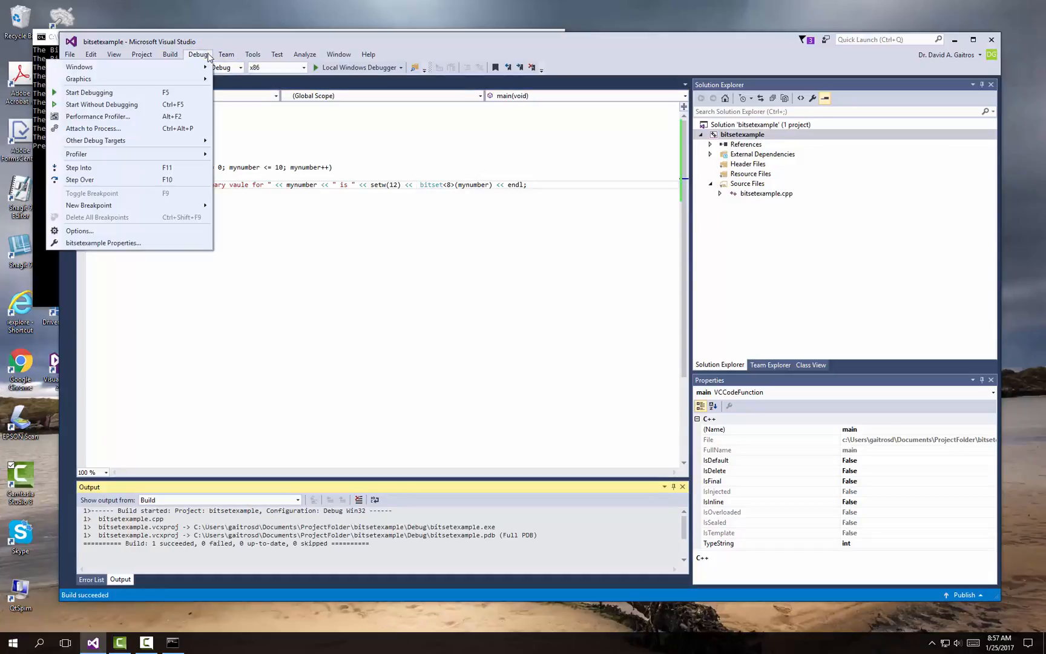
click(161, 109)
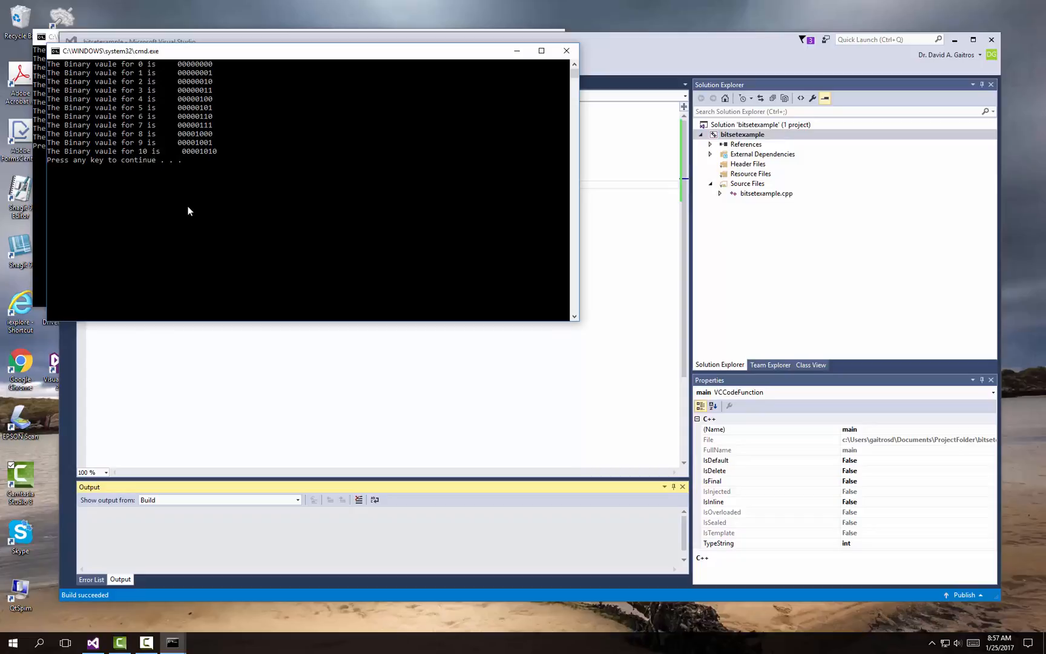
key(Return)
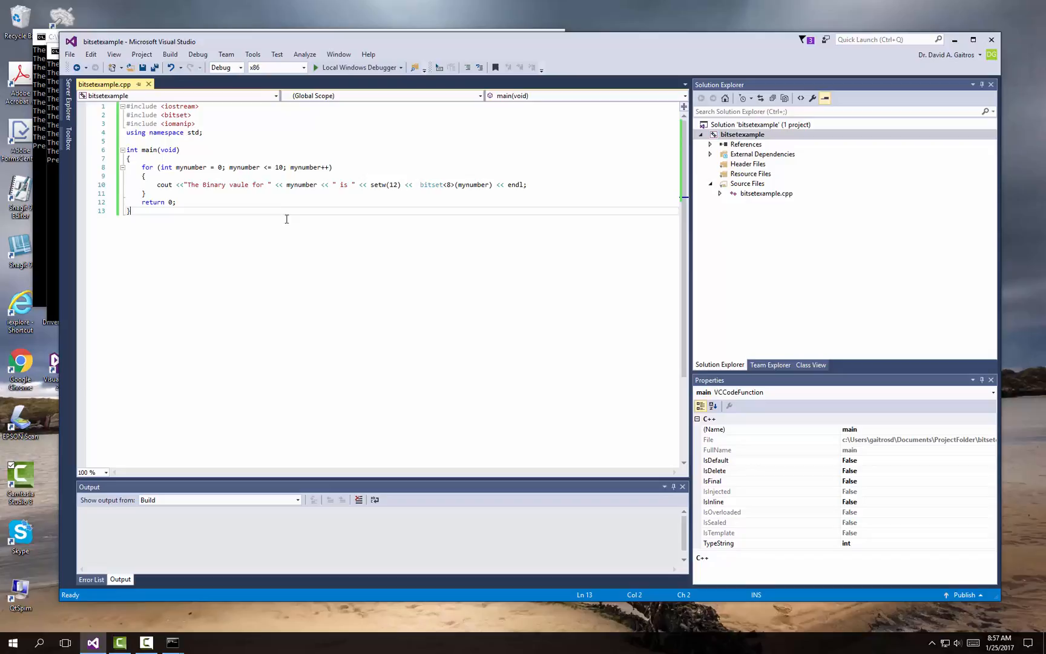
mouse_move(302, 184)
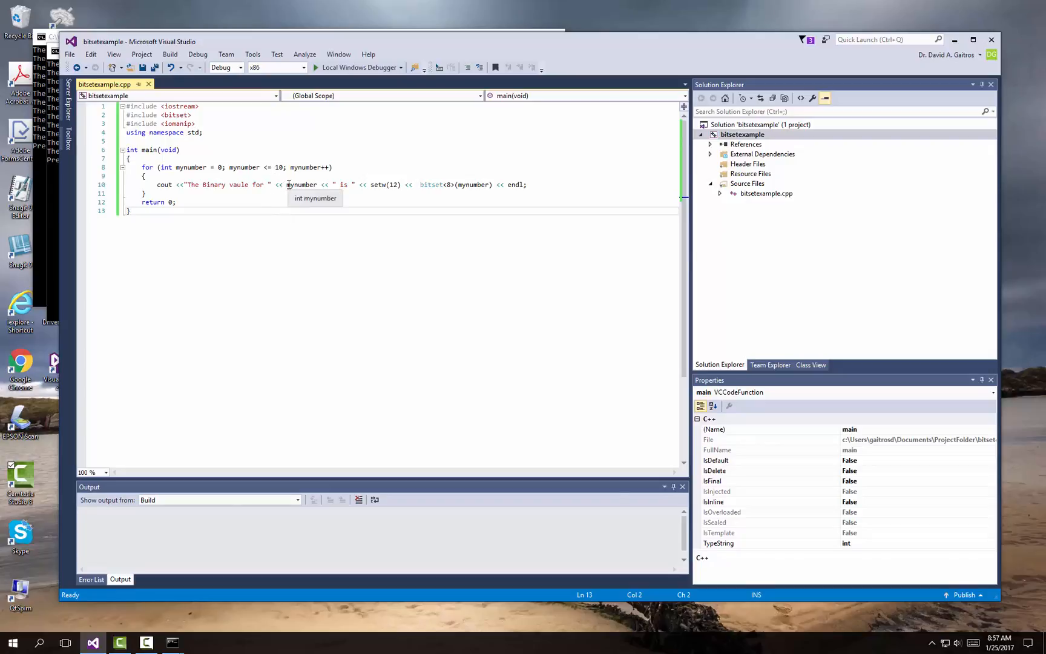
Add setw(4) before mynumber, build and run to see right-aligned numbers 0–10, then close the console.
click(287, 184)
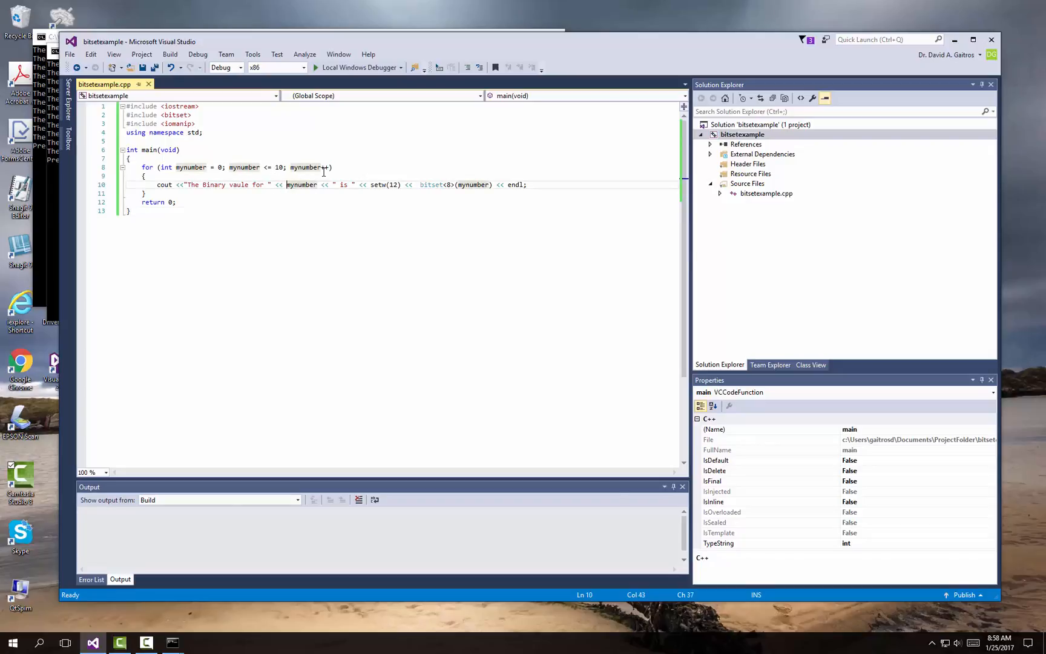
text(setw()
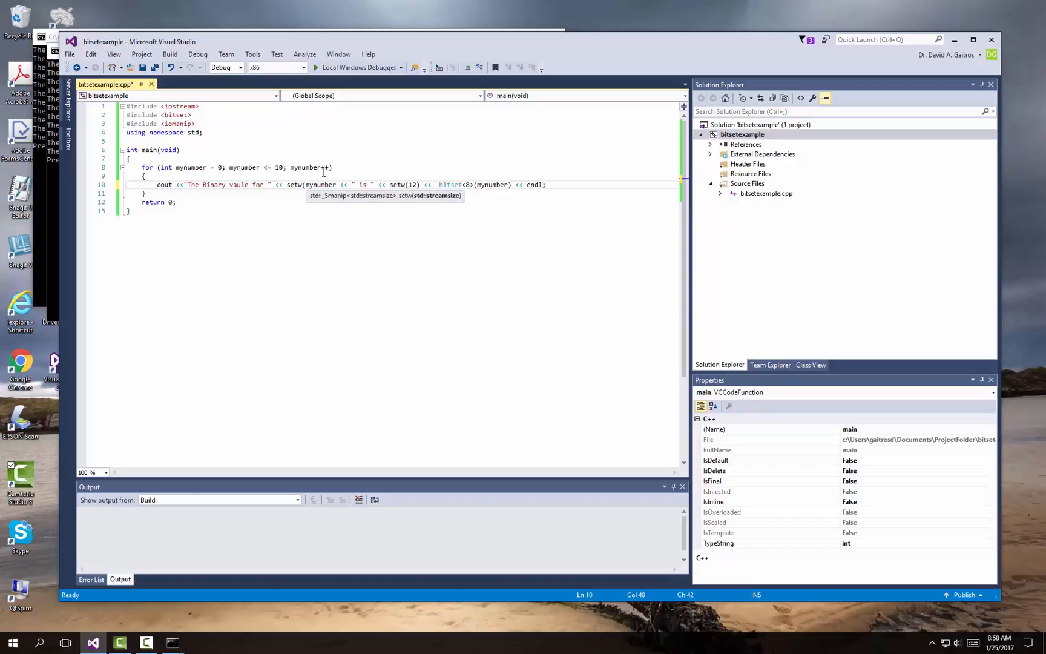
text(4) )
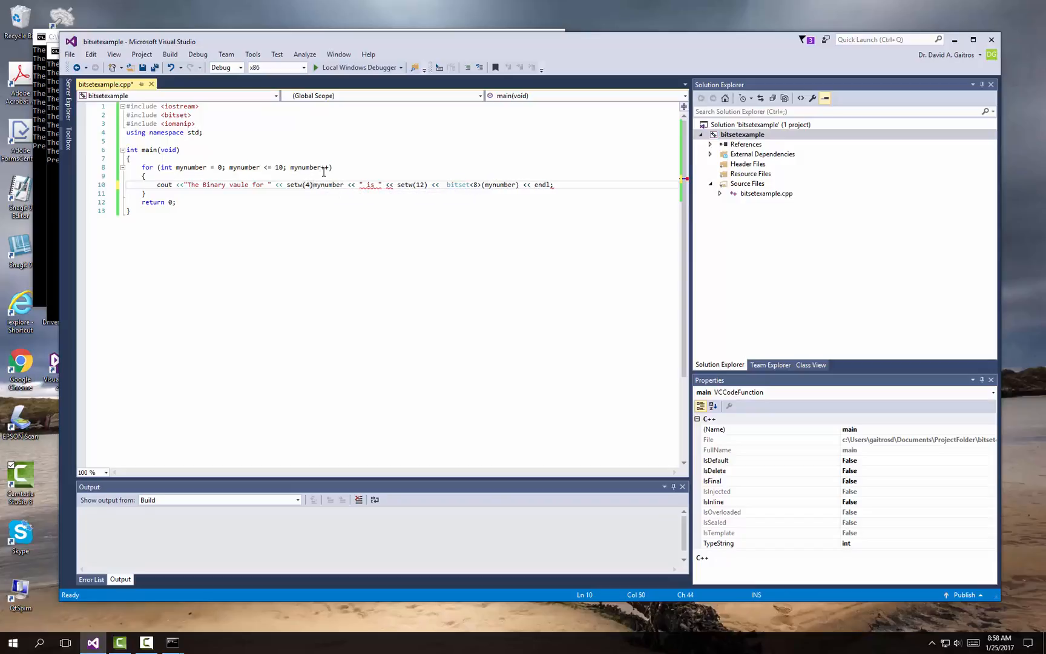
text(<mynumber <<)
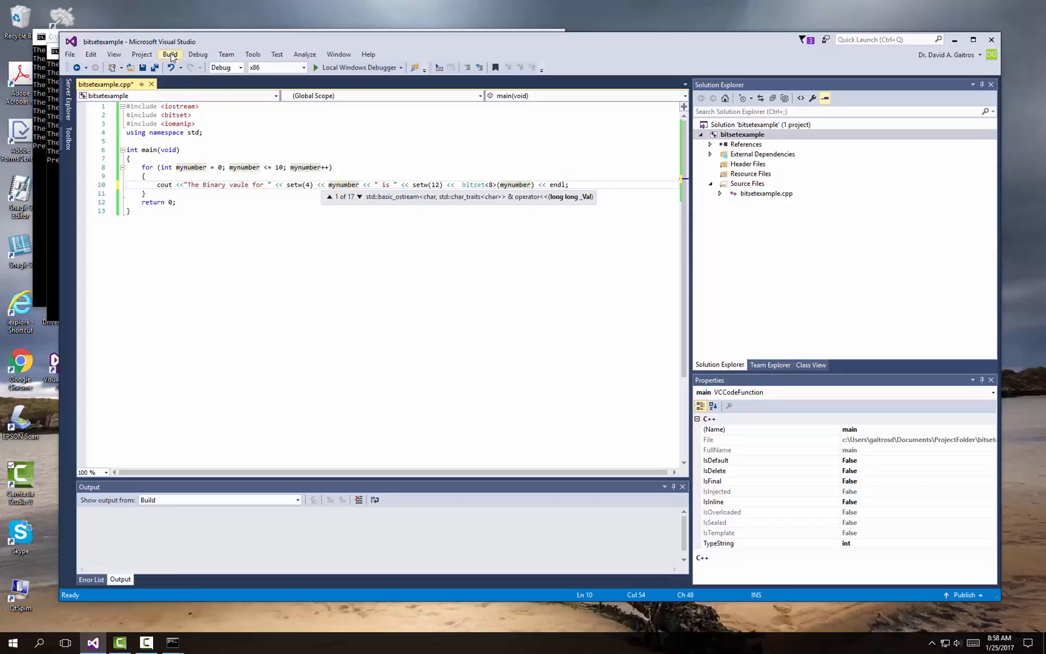
click(172, 53)
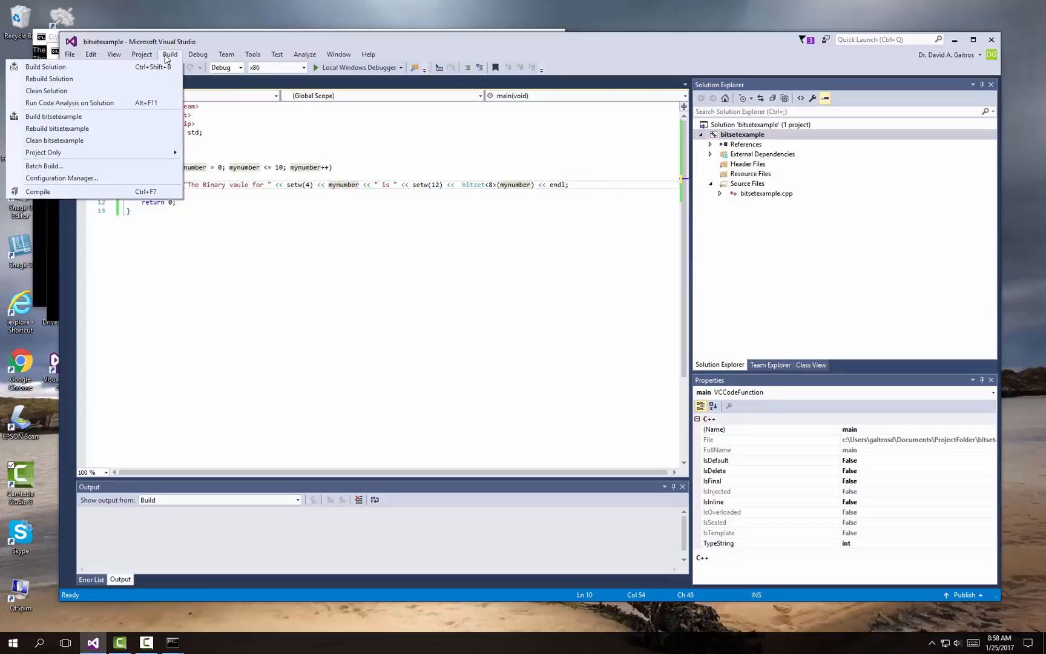
click(168, 66)
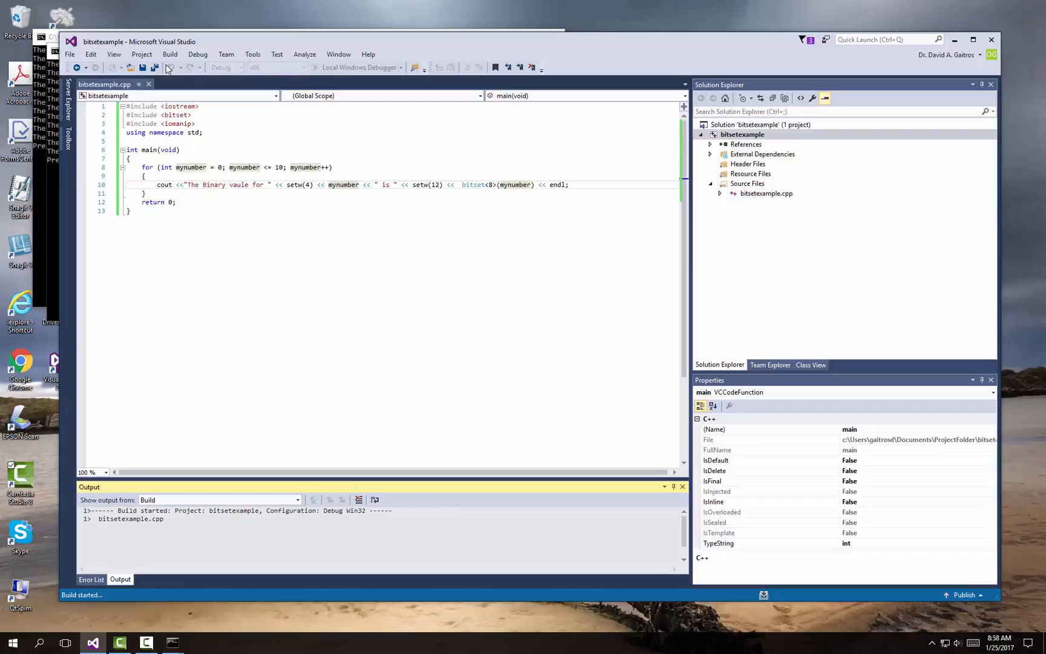
click(197, 54)
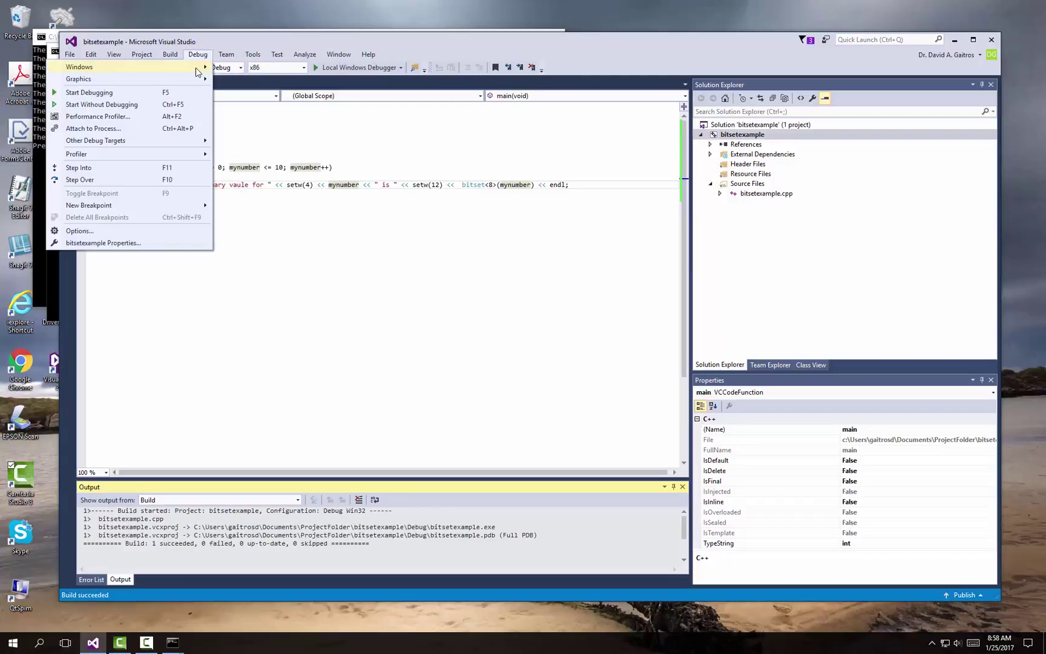
click(180, 105)
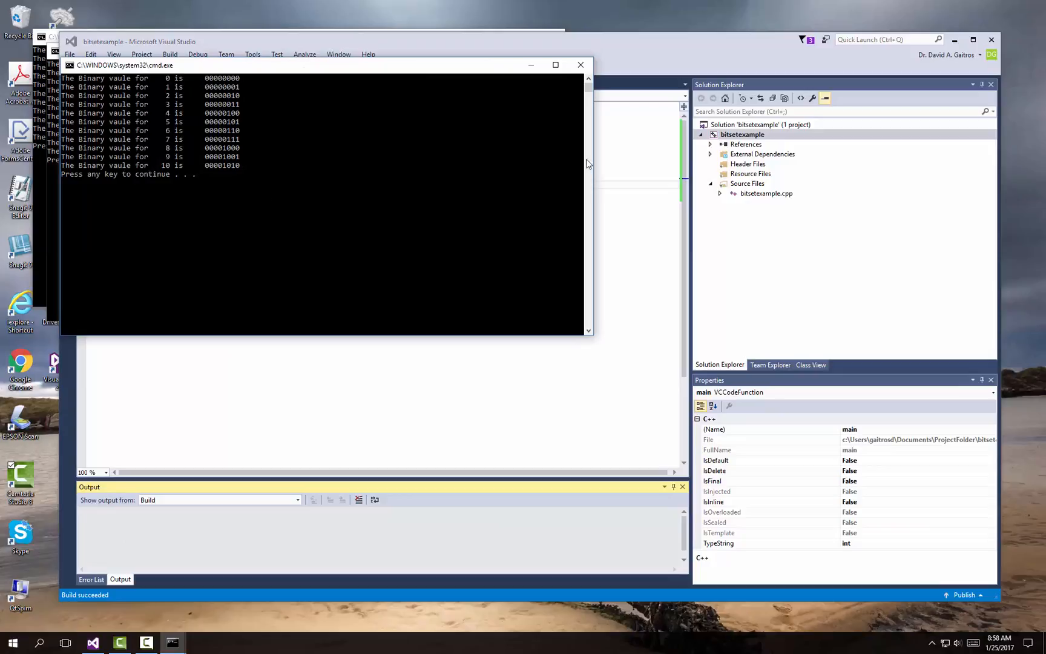
key(Return)
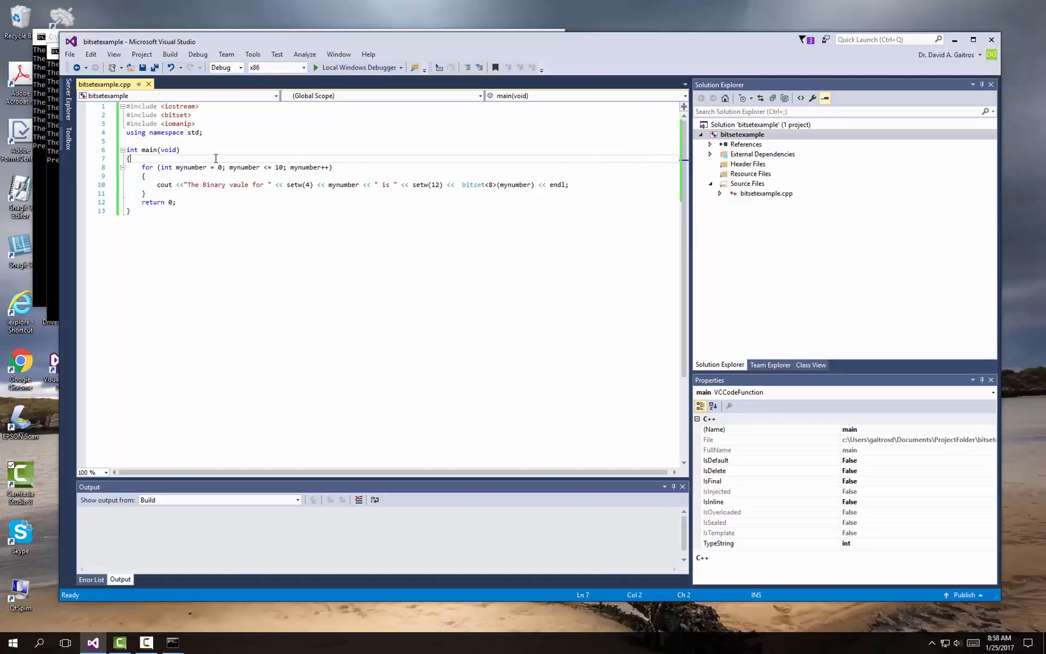
Declare 'bitset<8> mybit;' after main's brace and add 'mybit = mynumber;' in the loop.
key(Tab)
text(bitset)
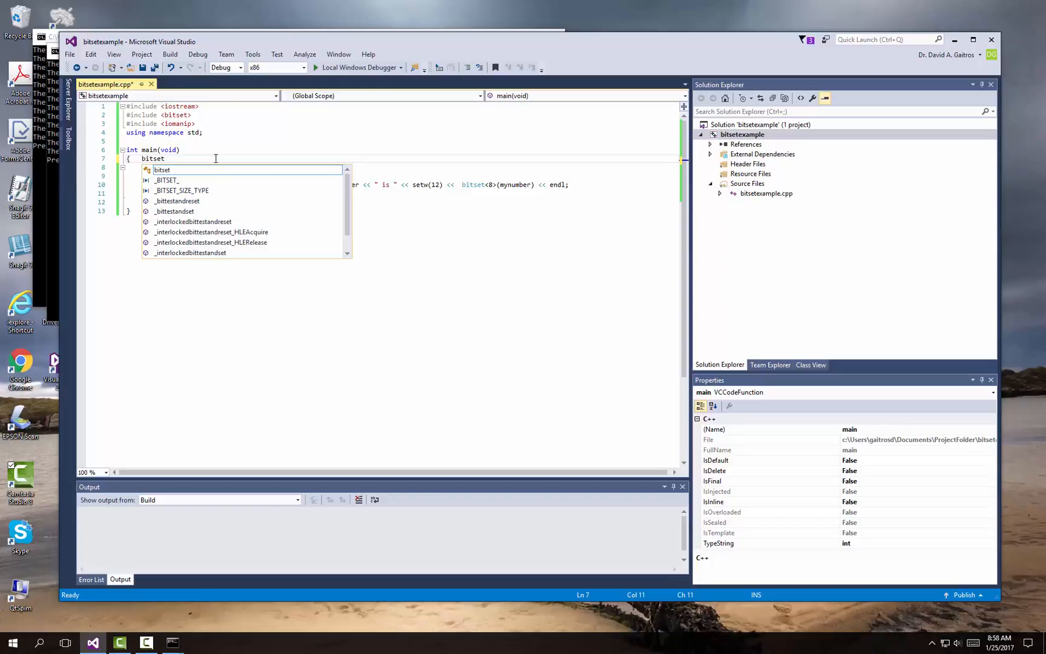
text(<)
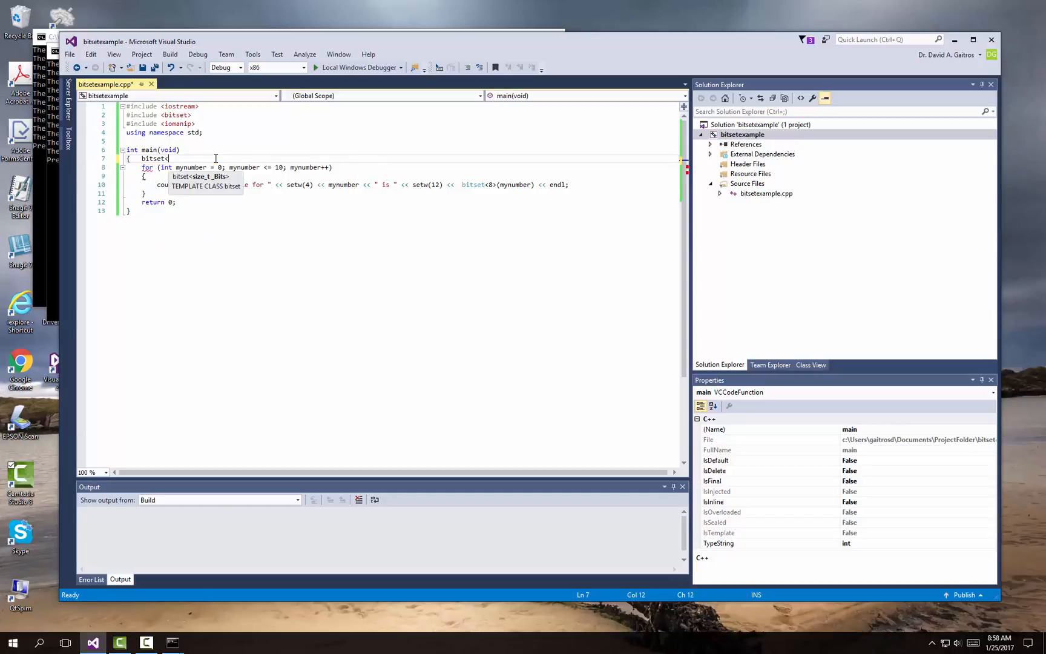
text(8)
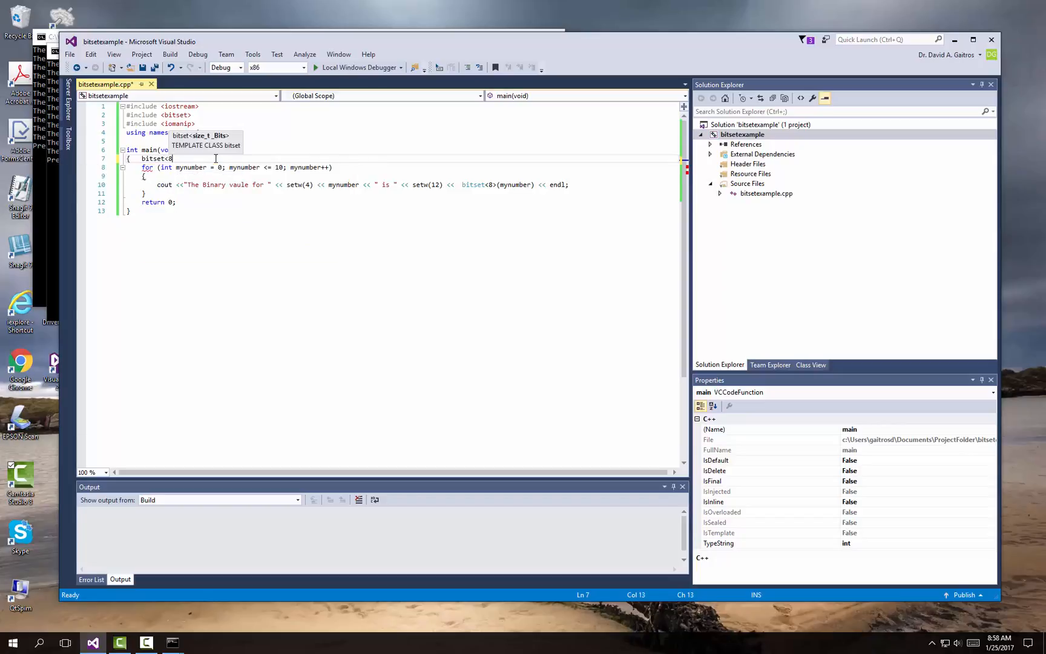
text(> mybit)
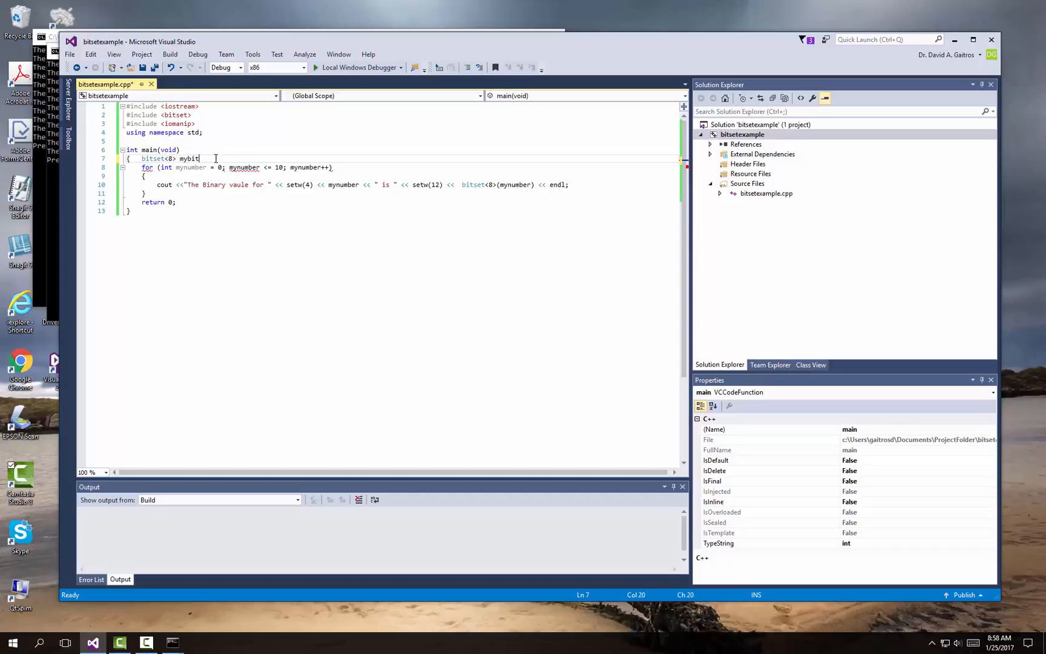
text(;)
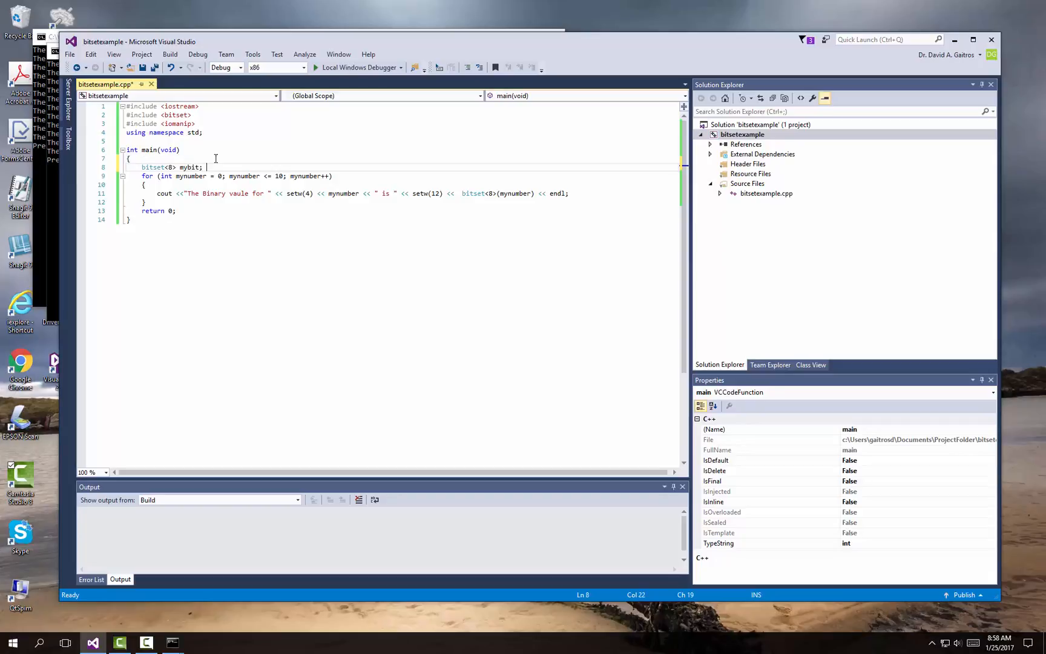
key(Down)
key(Down)
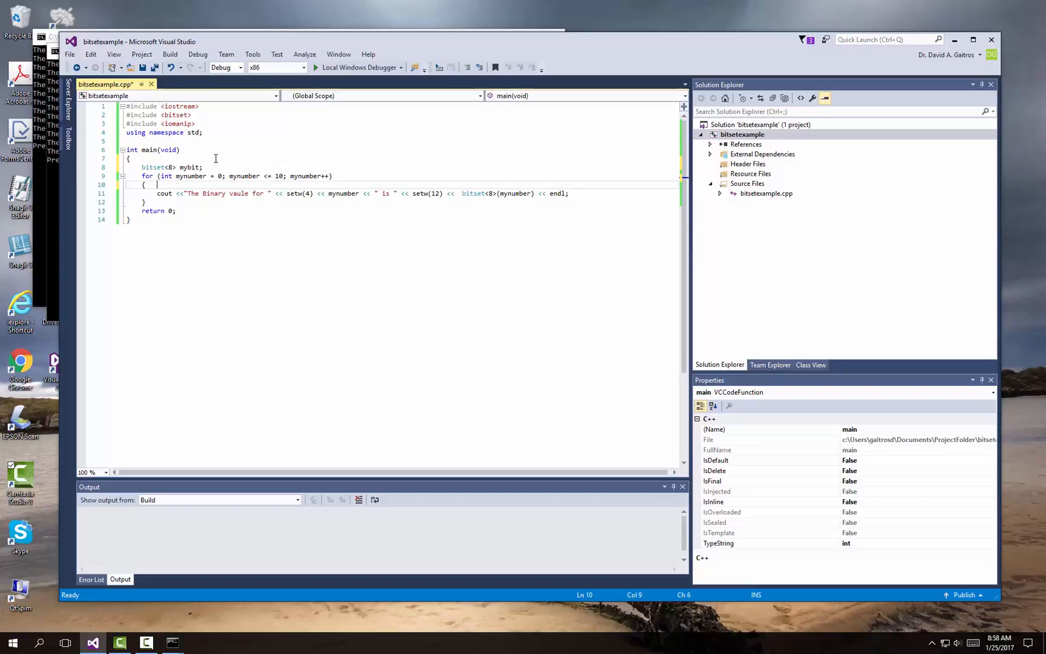
text(mybit )
text(= myn)
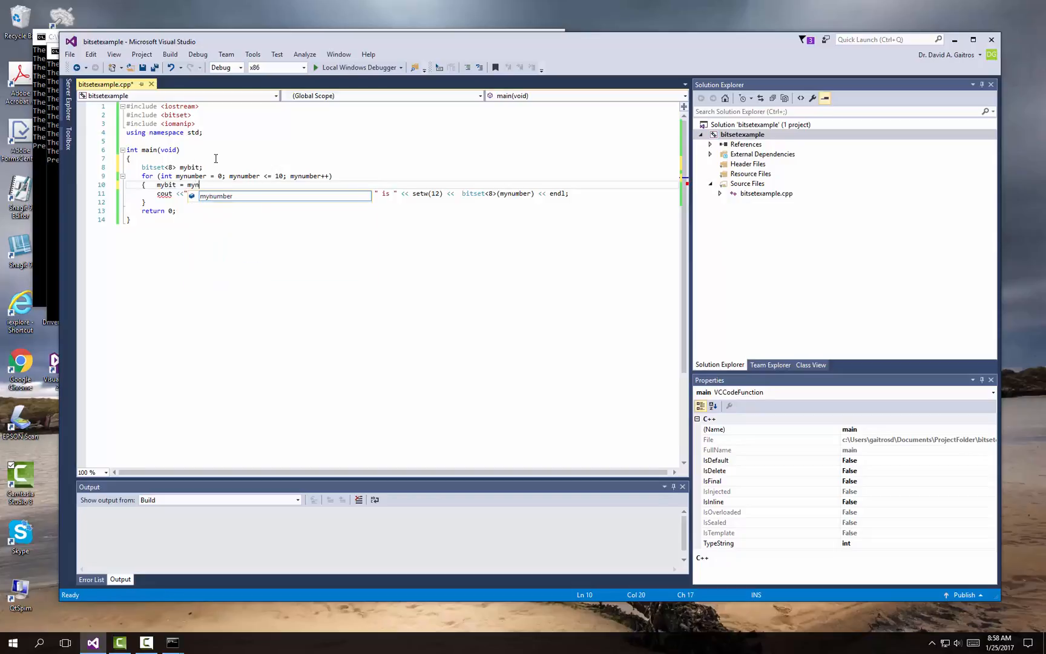
text(umber;)
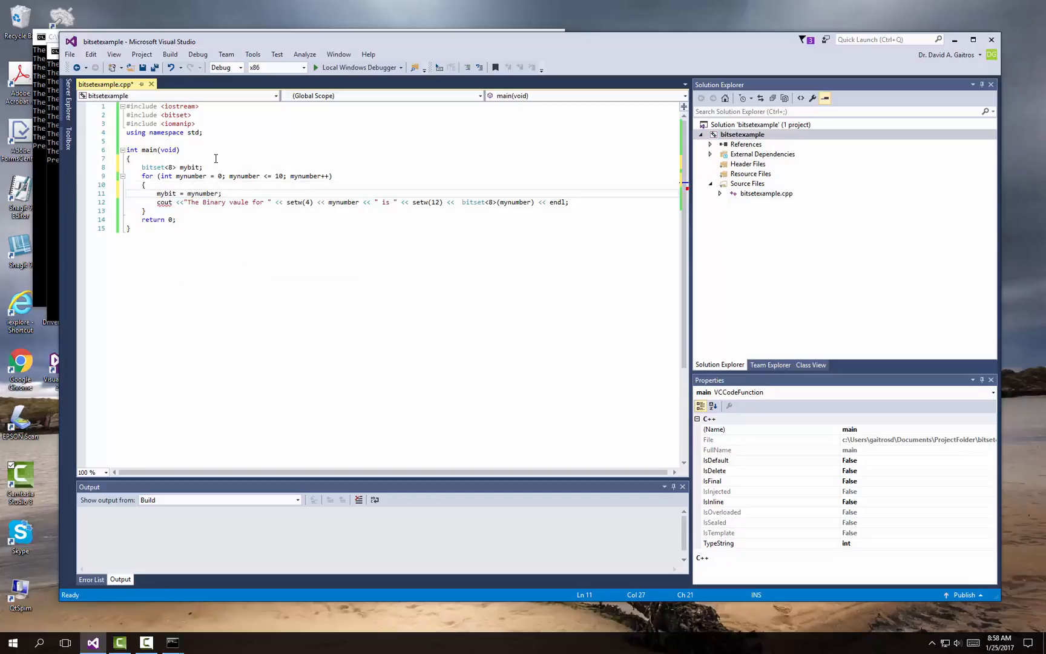
Replace the bitset<8>(mynumber) expression in the output line with mybit.
key(Down)
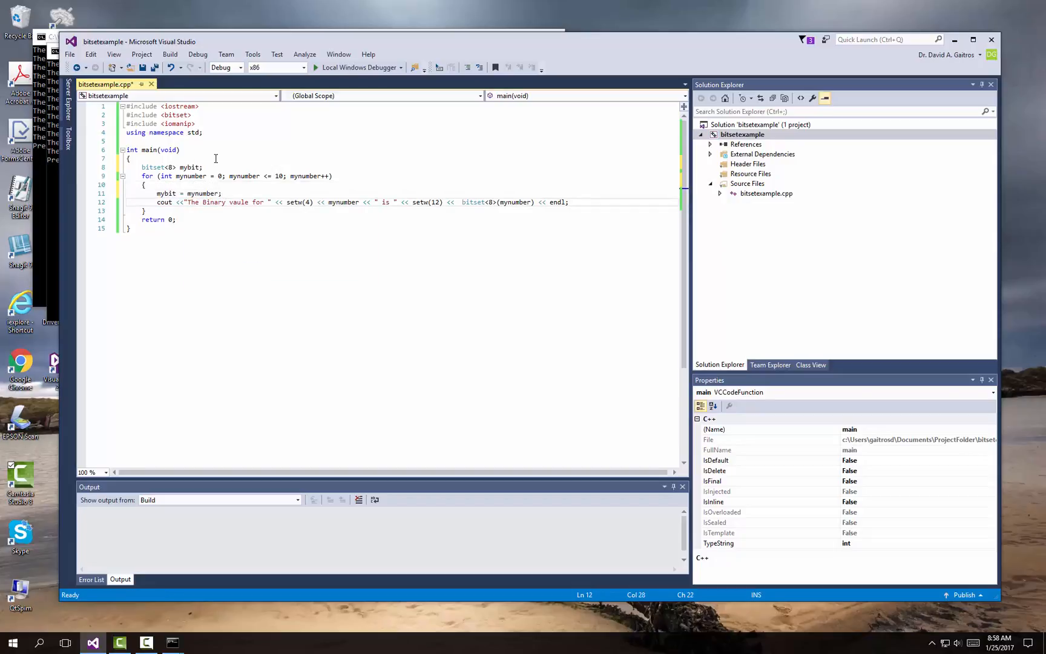
key(ctrl+Right)
key(ctrl+Right)
key(ctrl+Right)
key(ctrl+Right)
key(ctrl+Right)
key(ctrl+Right)
key(ctrl+Right)
key(ctrl+Right)
key(ctrl+Right)
key(ctrl+Right)
key(BackSpace)
key(BackSpace)
key(BackSpace)
key(BackSpace)
key(BackSpace)
key(BackSpace)
key(BackSpace)
key(BackSpace)
key(BackSpace)
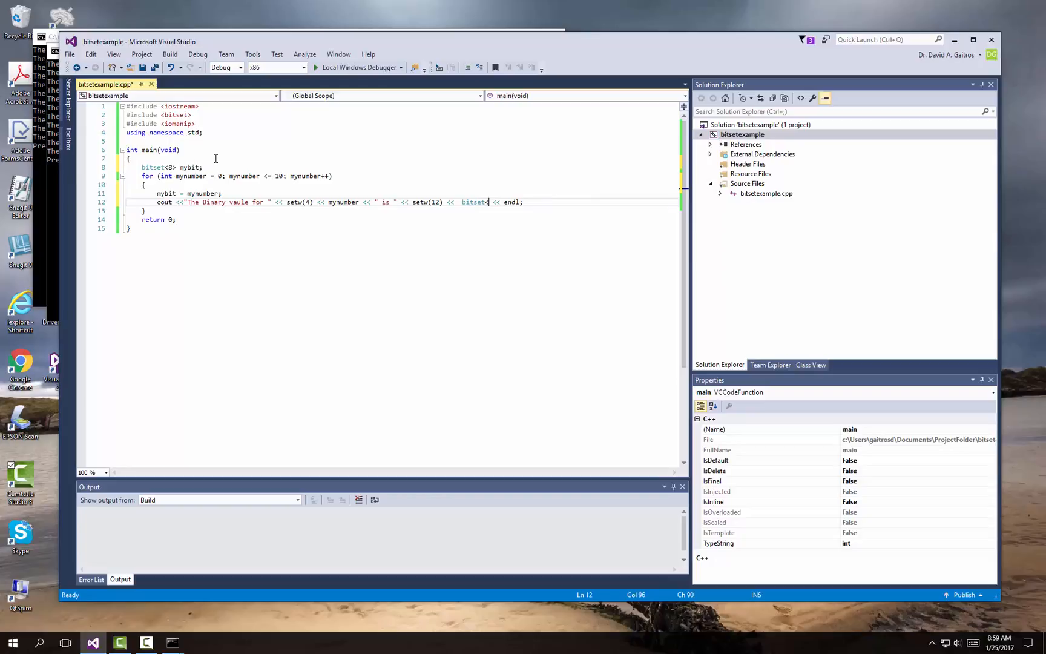
key(BackSpace)
key(BackSpace)
key(BackSpace)
key(BackSpace)
key(BackSpace)
key(BackSpace)
key(BackSpace)
key(BackSpace)
text(mybit)
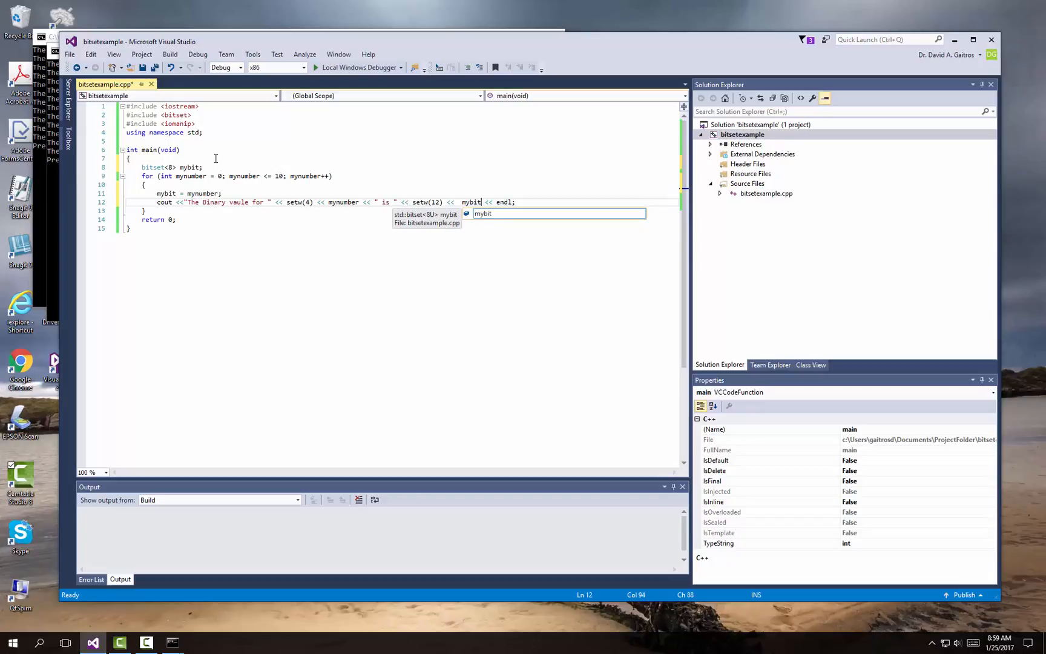
Rebuild the mybit version and run it without the debugger to confirm the same binary lines for 0–10.
click(180, 229)
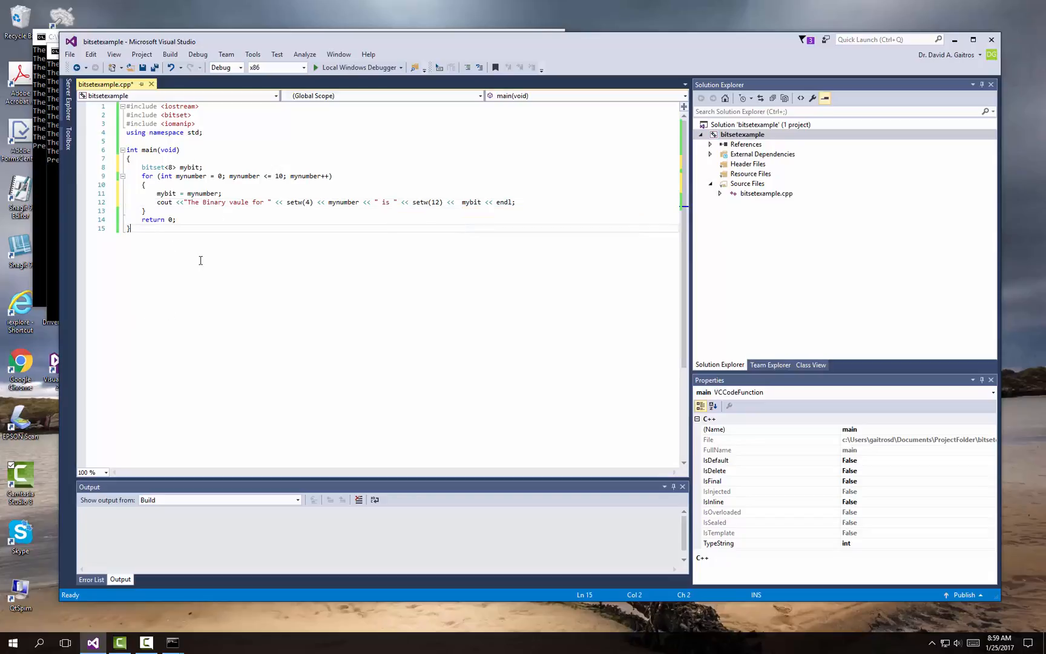
click(169, 54)
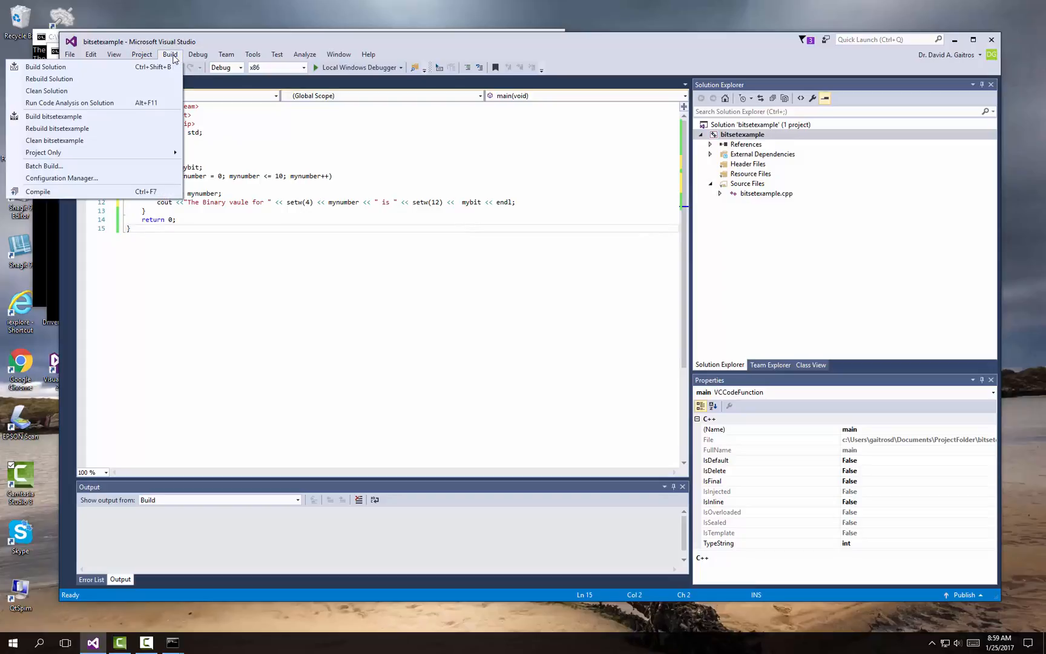
click(49, 68)
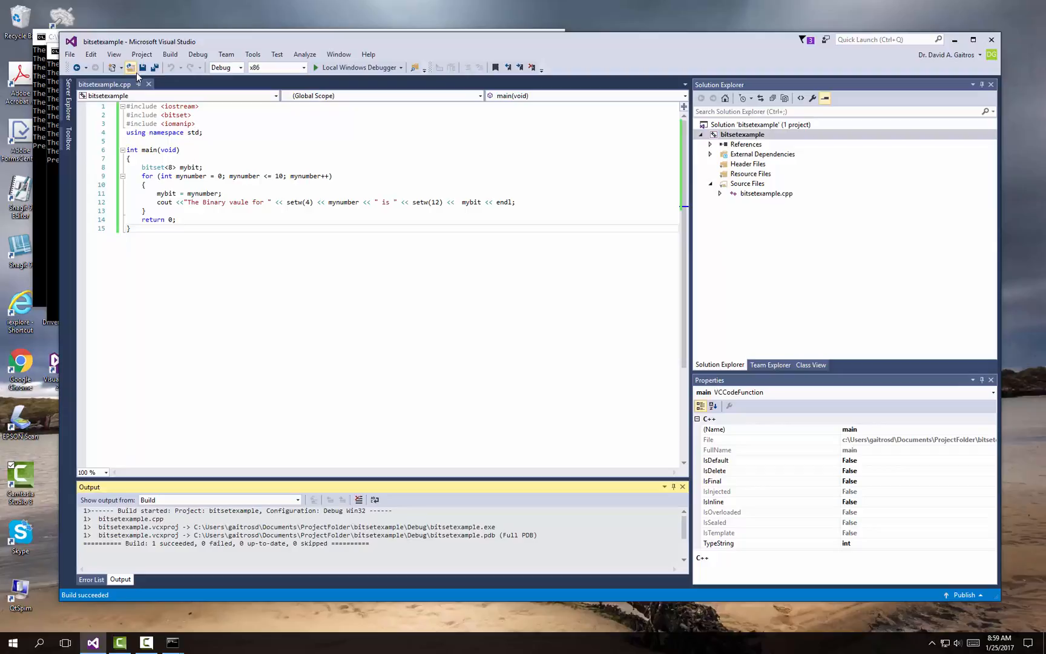
click(197, 54)
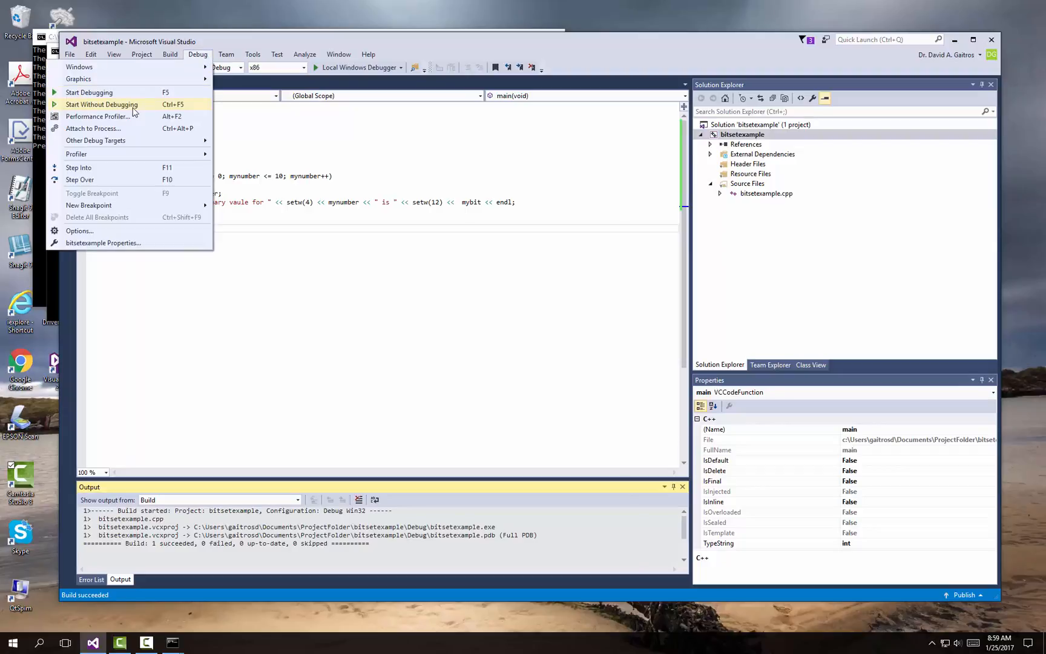
click(101, 105)
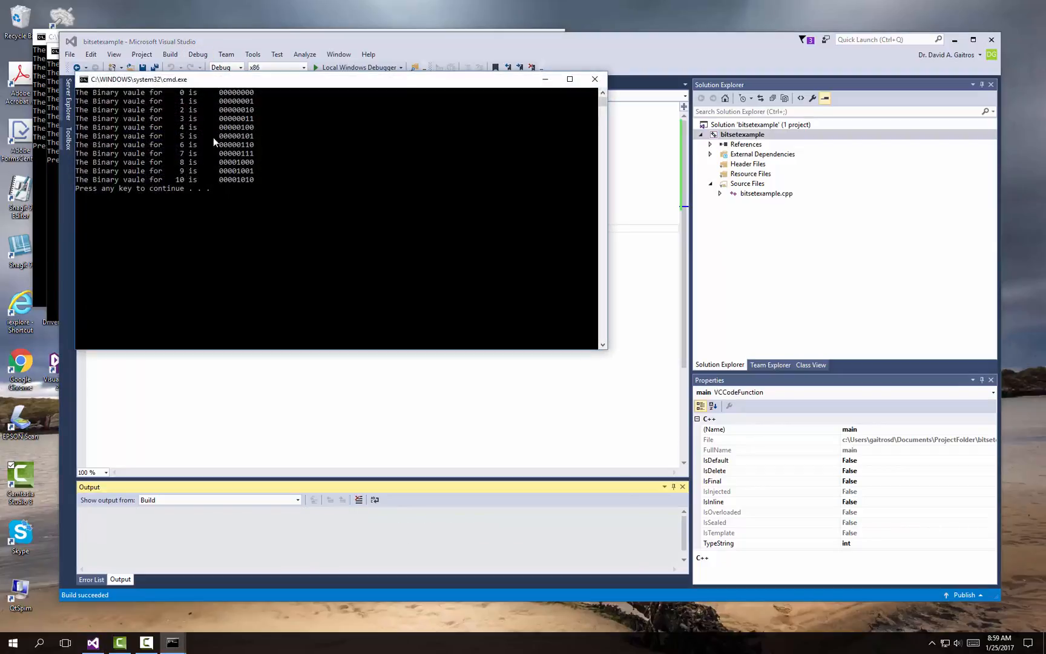
key(Return)
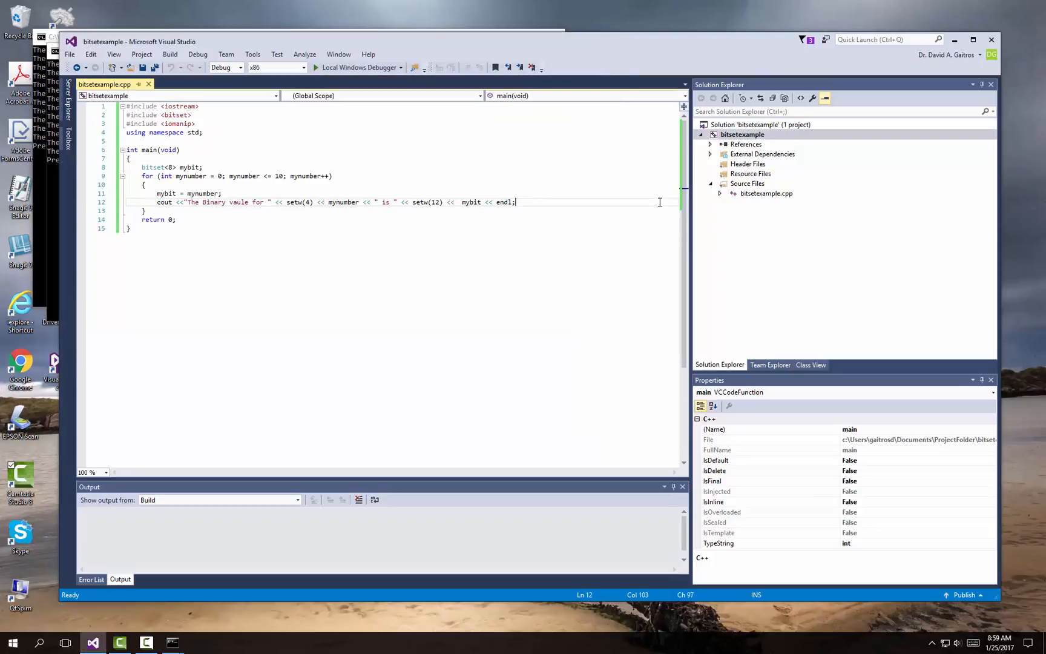